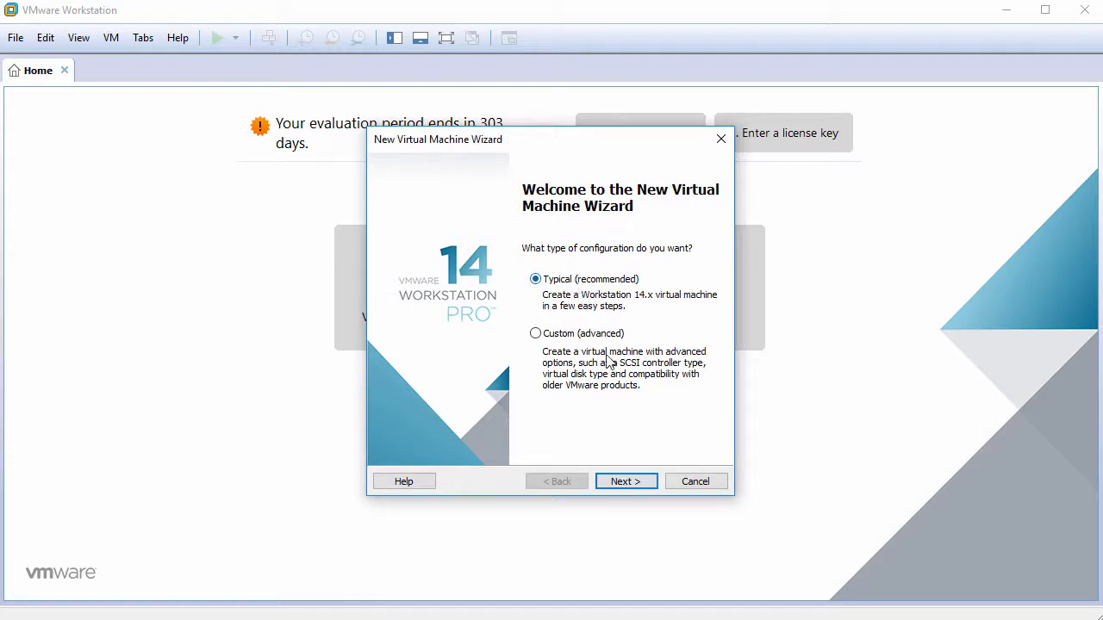
- Use the typical configuration for the new virtual machine and choose to install the operating system later
click(638, 484)
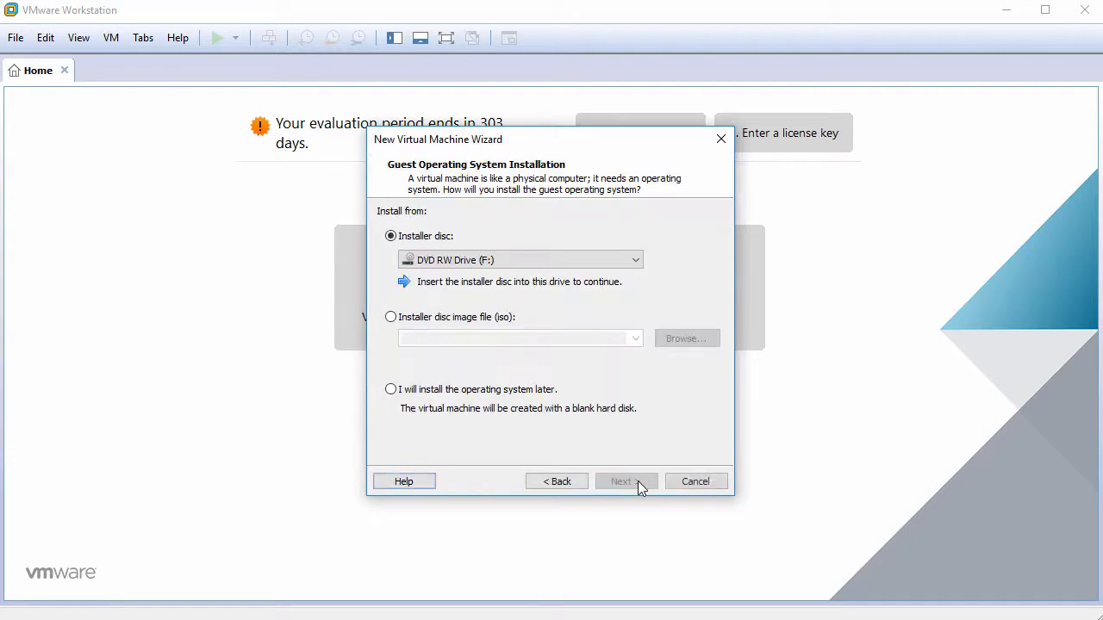
click(485, 394)
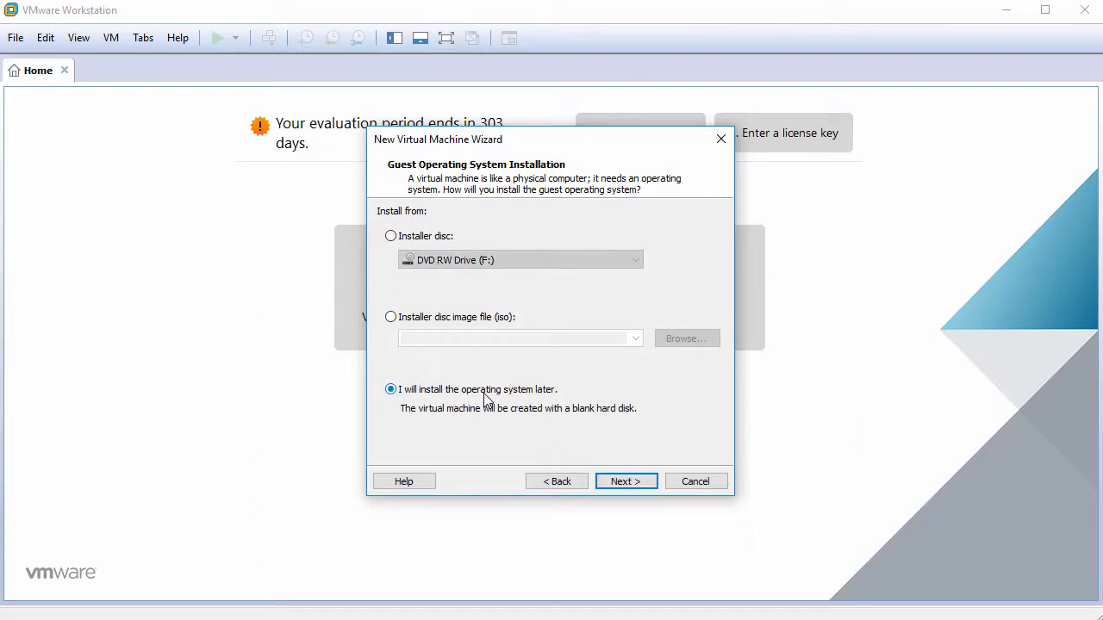
click(625, 481)
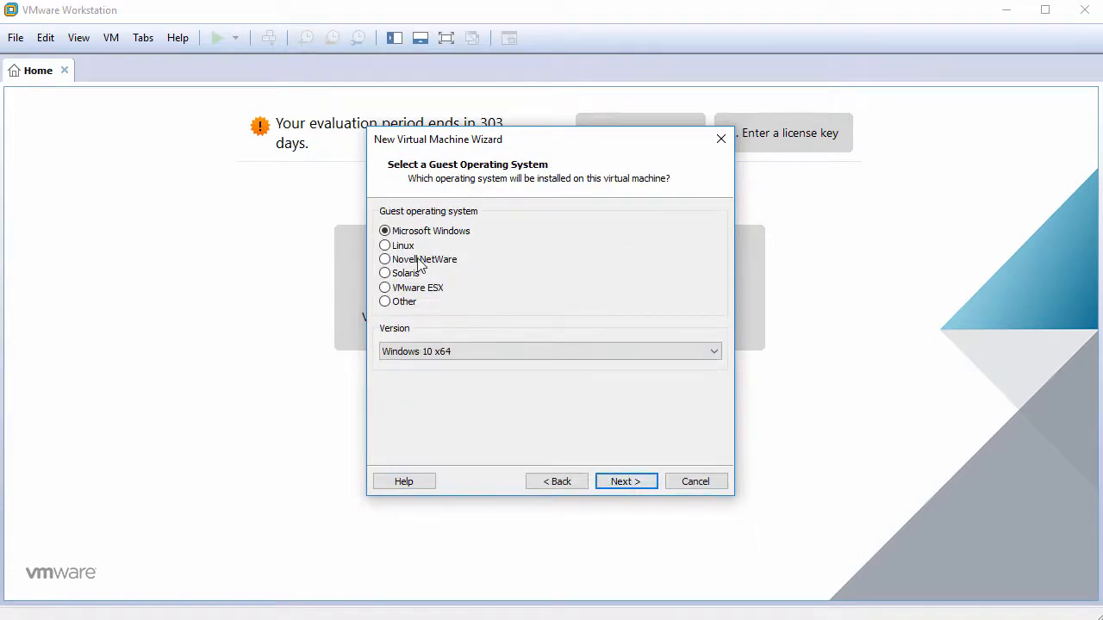
- Set the guest operating system to Linux, version Ubuntu 64-bit
click(385, 245)
click(525, 344)
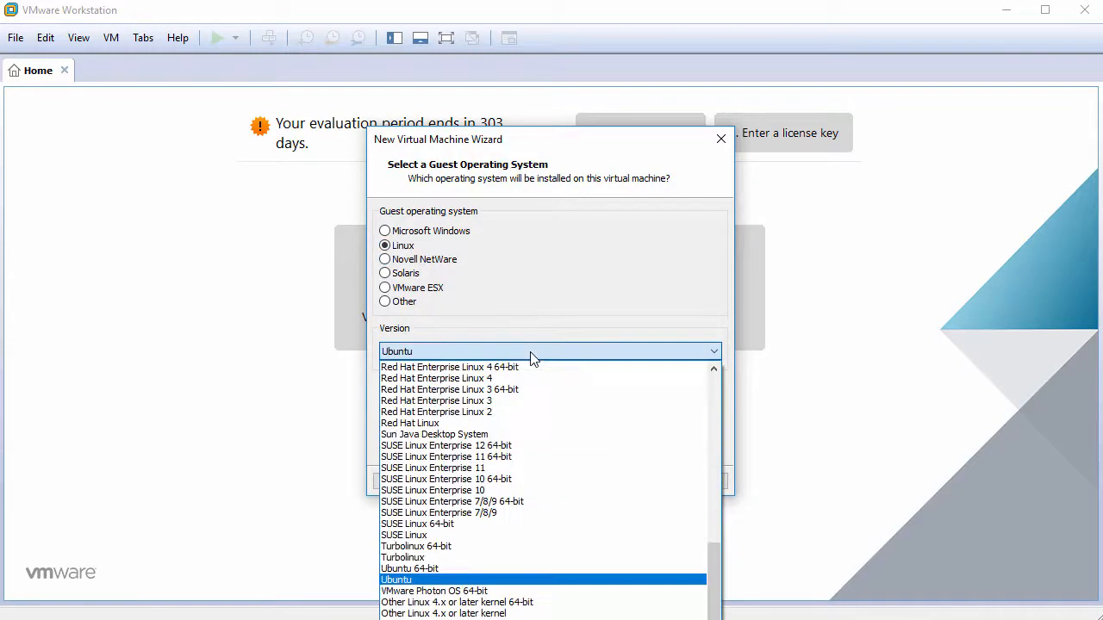
click(525, 569)
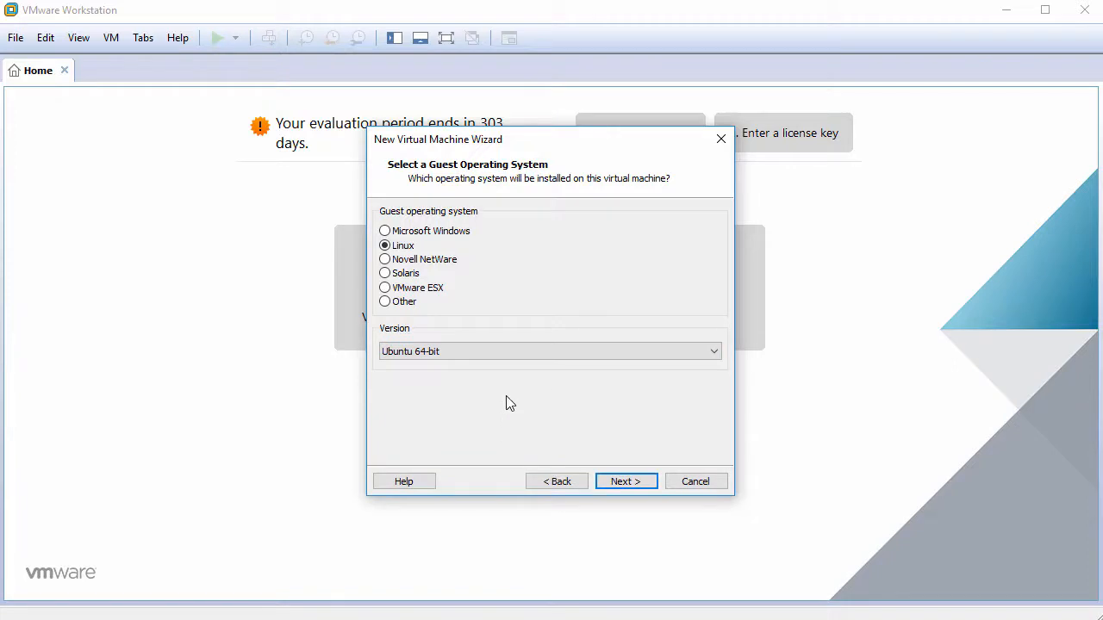
click(625, 482)
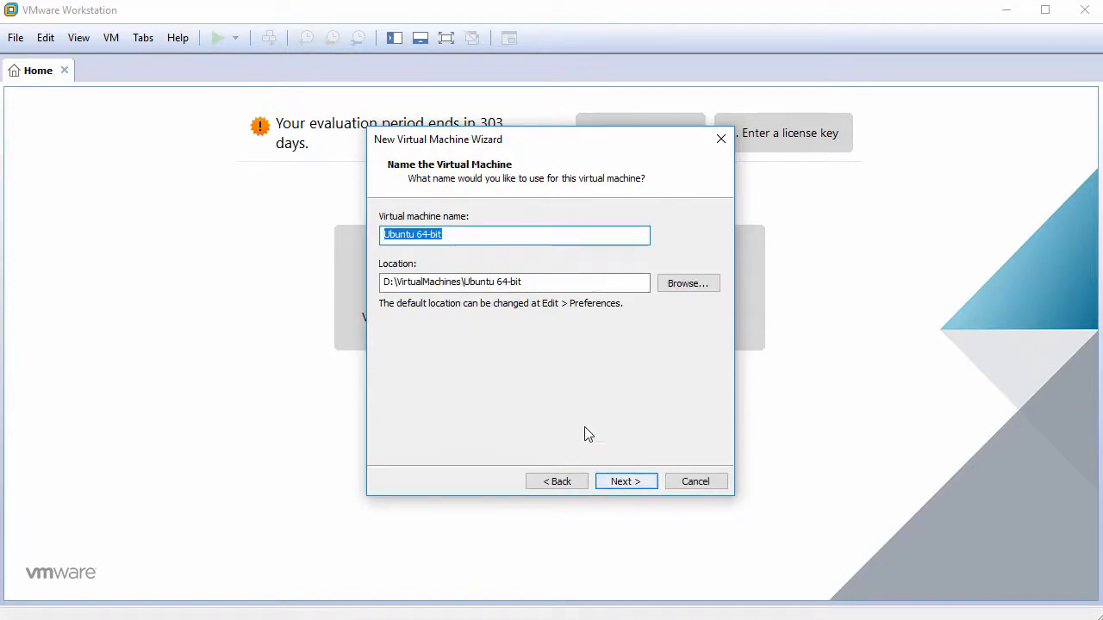
- Name the virtual machine ubuntu16.04.4 and keep its matching default location
text(ubuntu)
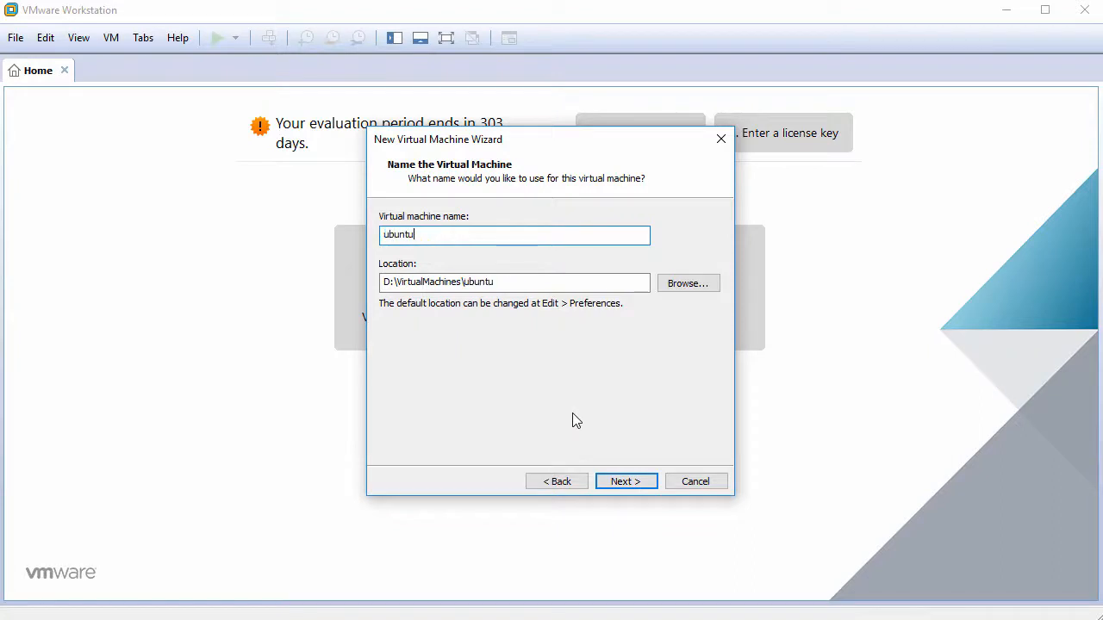
text(16.04.4)
click(635, 480)
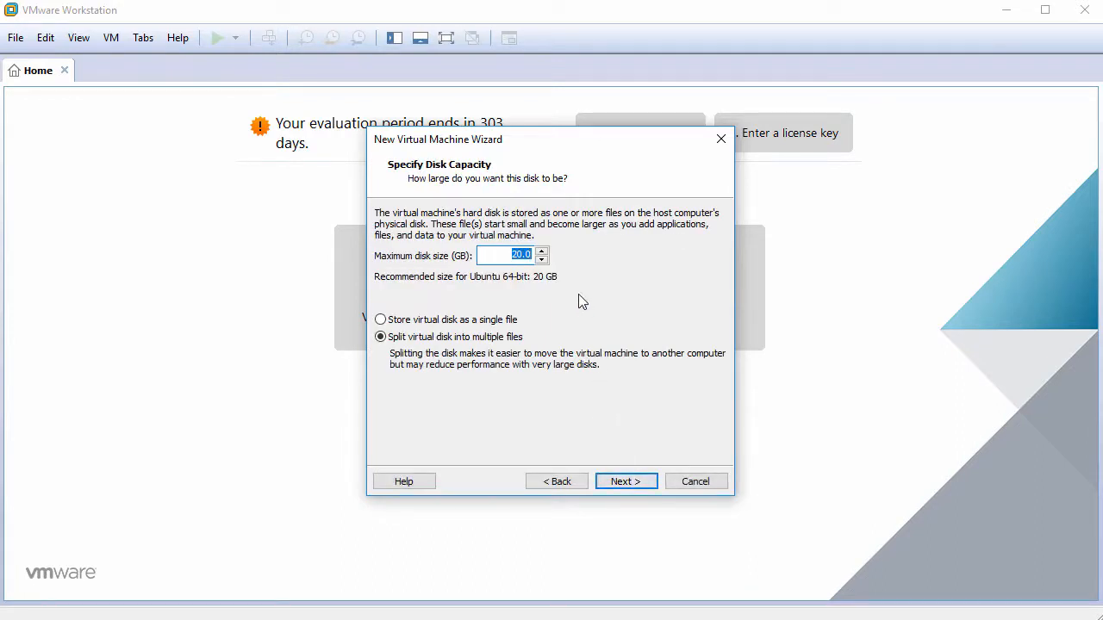
- Set the maximum disk size to 60 GB and store the virtual disk as a single file
text(60)
click(444, 320)
click(624, 482)
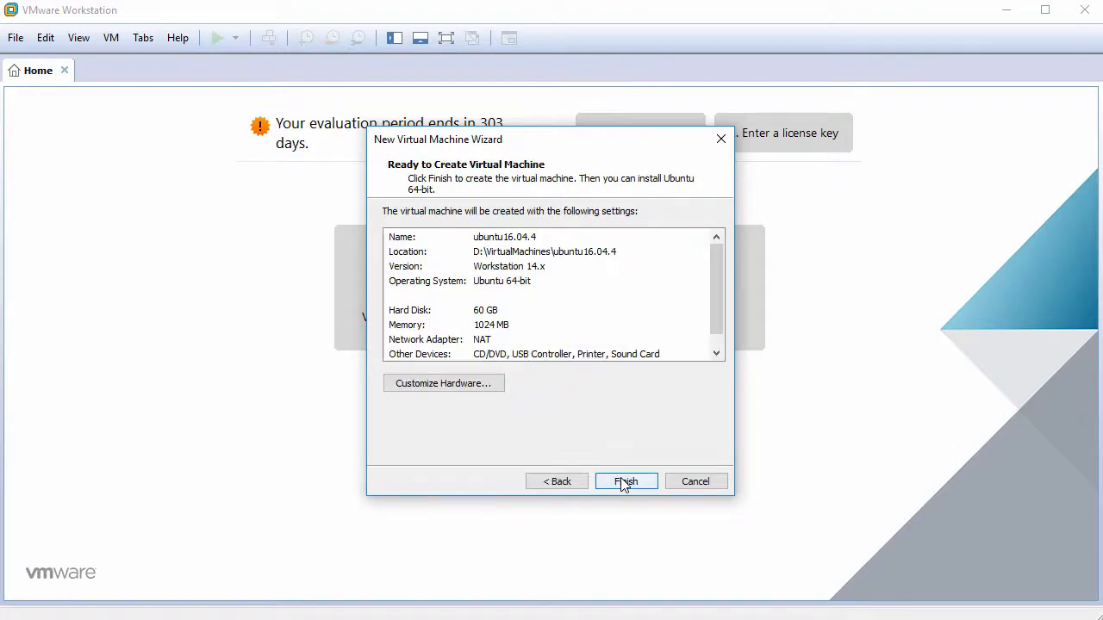
- Customize the virtual machine's hardware to use 2 cores per processor
click(444, 383)
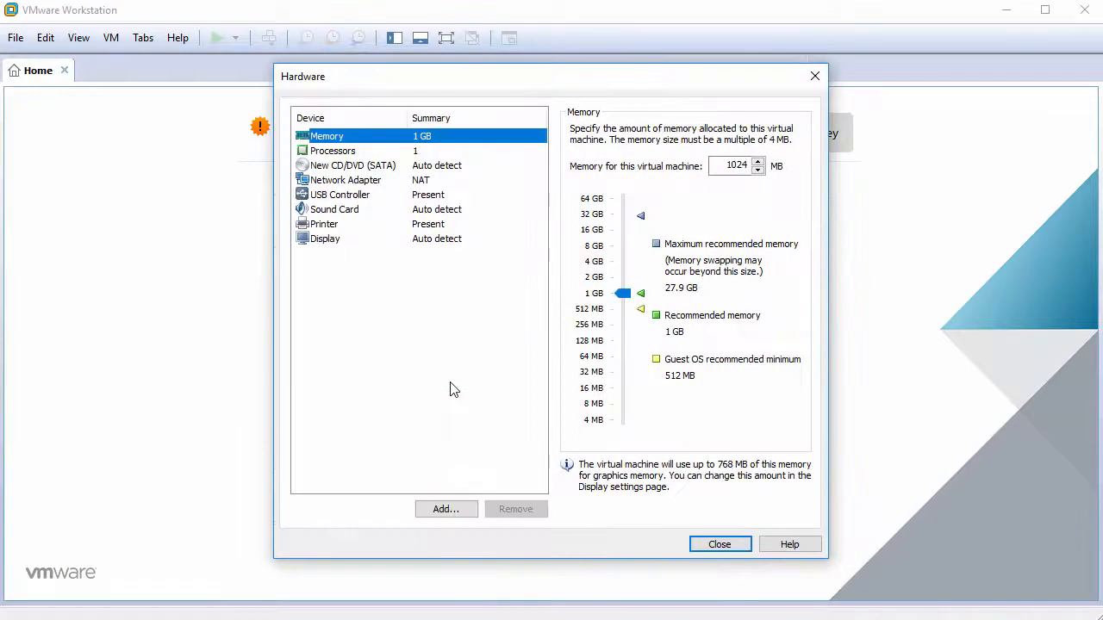
click(440, 155)
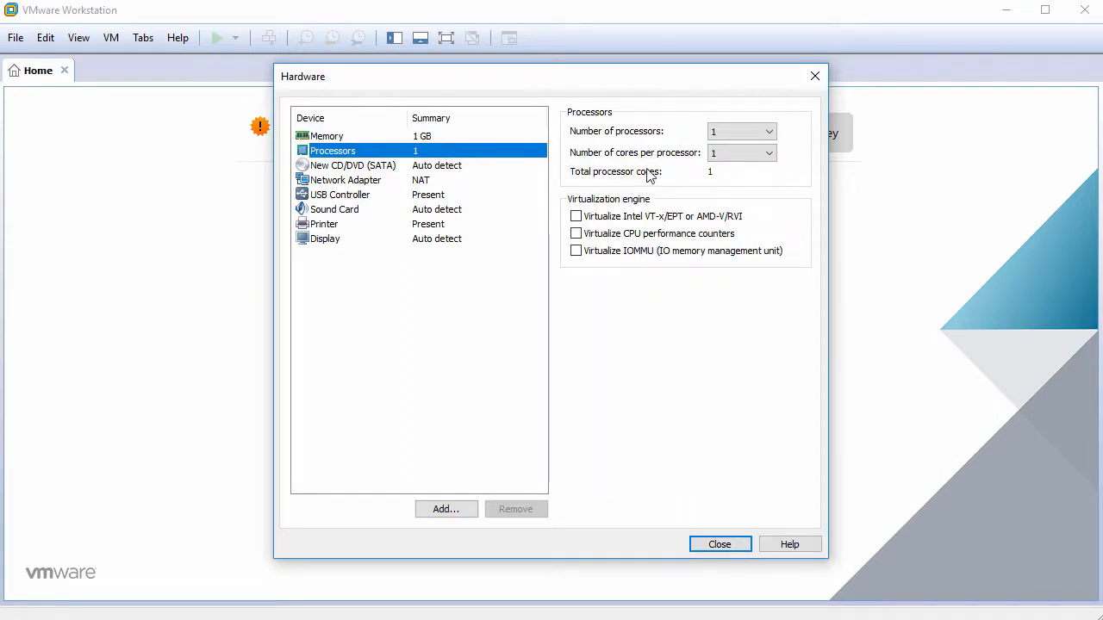
click(739, 153)
click(739, 180)
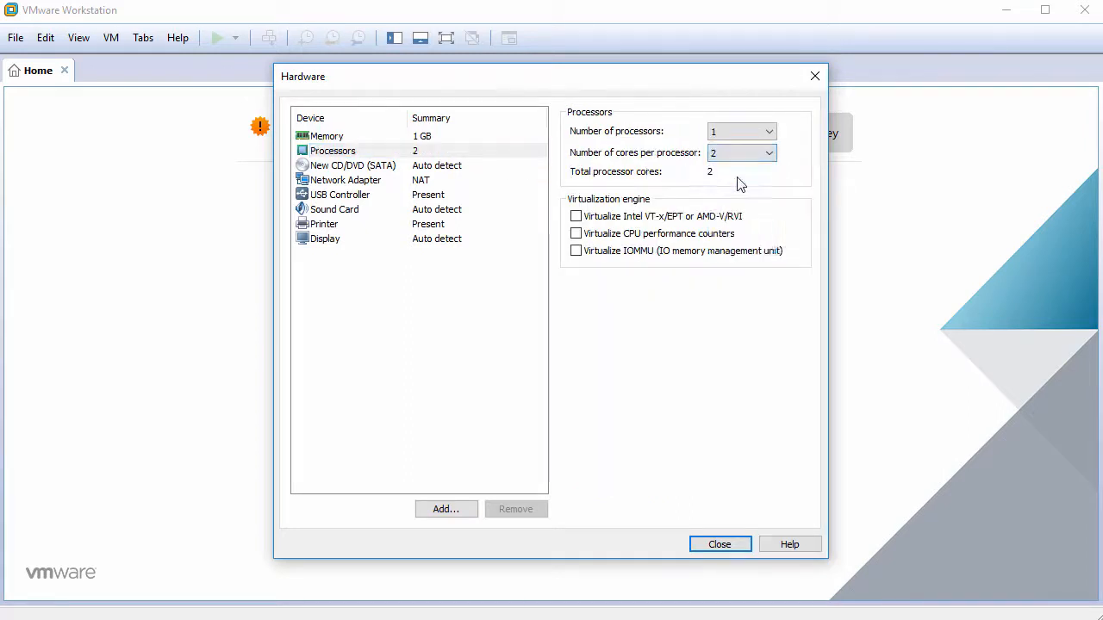
- Connect the virtual CD/DVD drive to the ISO image ubuntu-16.04.4-desktop-amd64.iso from the Downloads folder
click(392, 169)
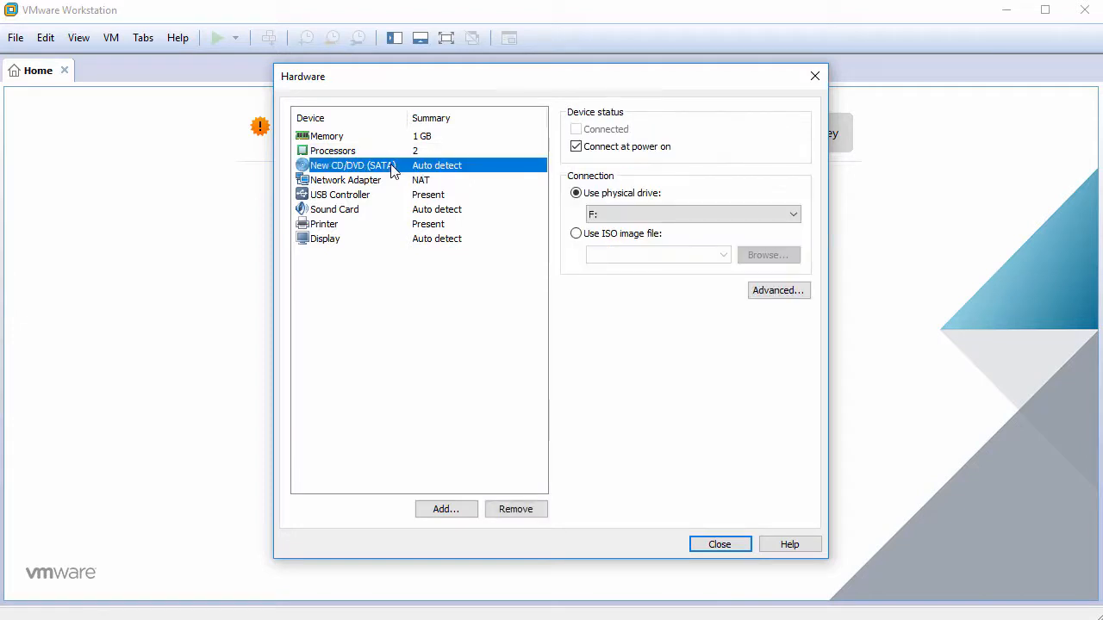
click(590, 237)
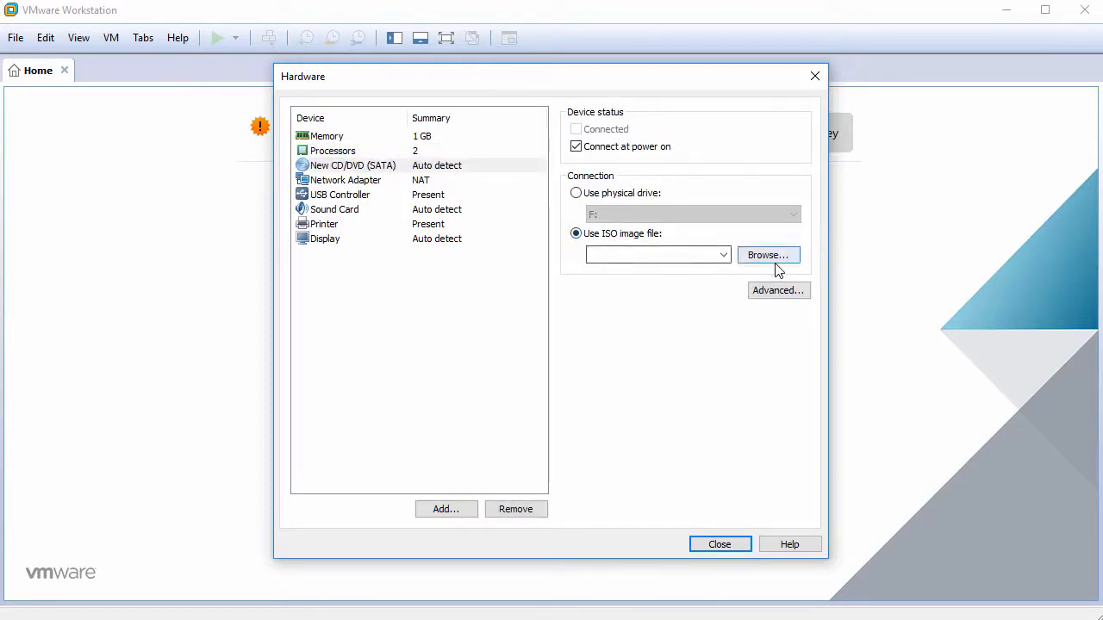
click(778, 263)
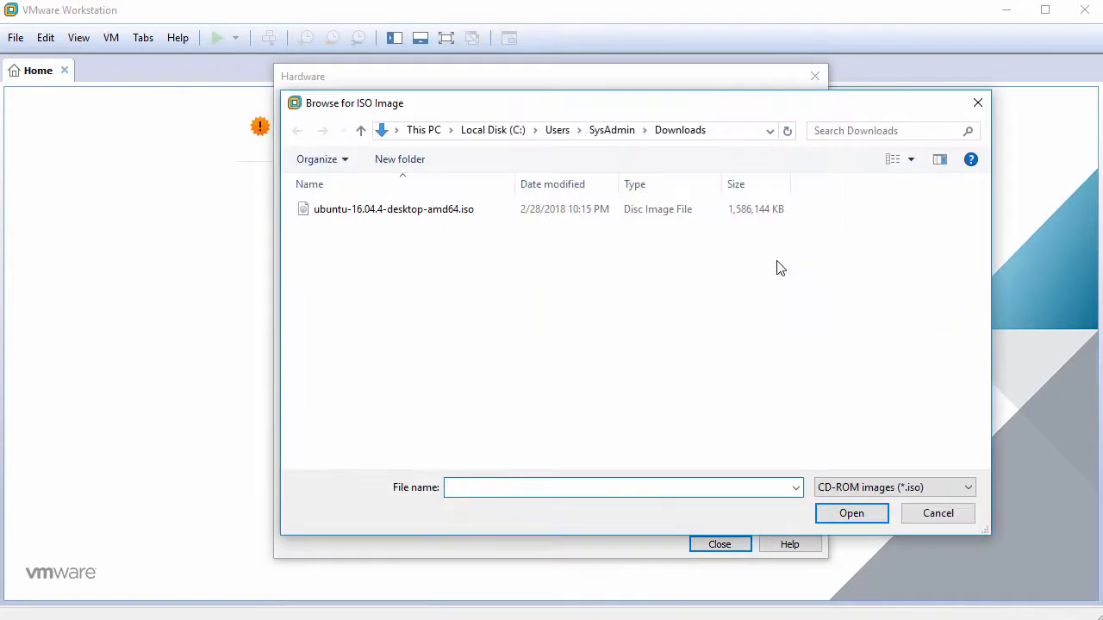
click(425, 211)
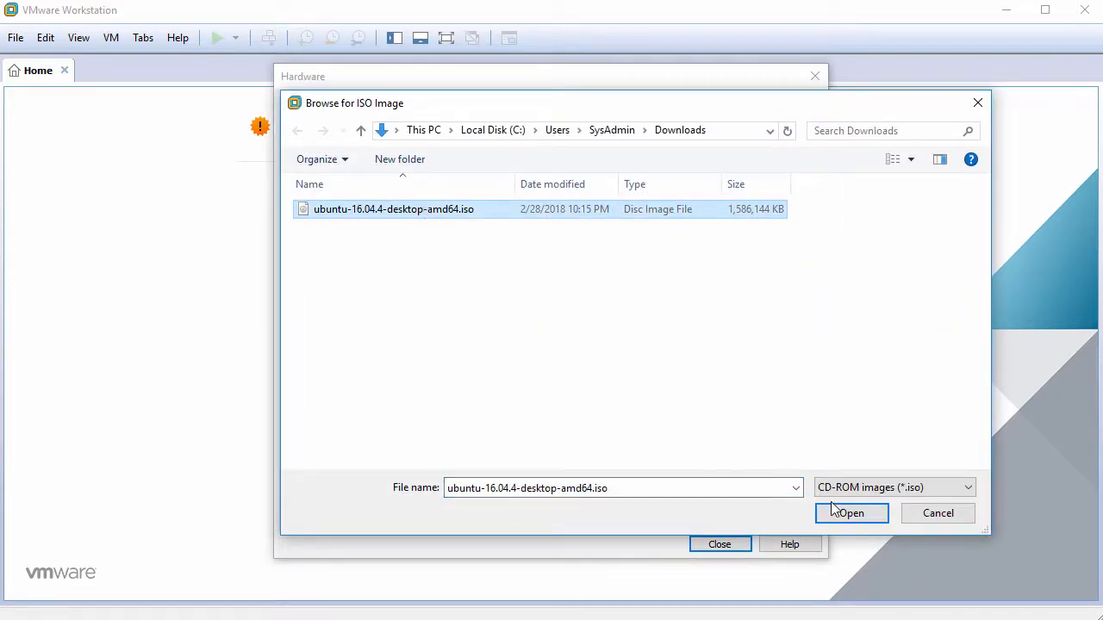
click(850, 515)
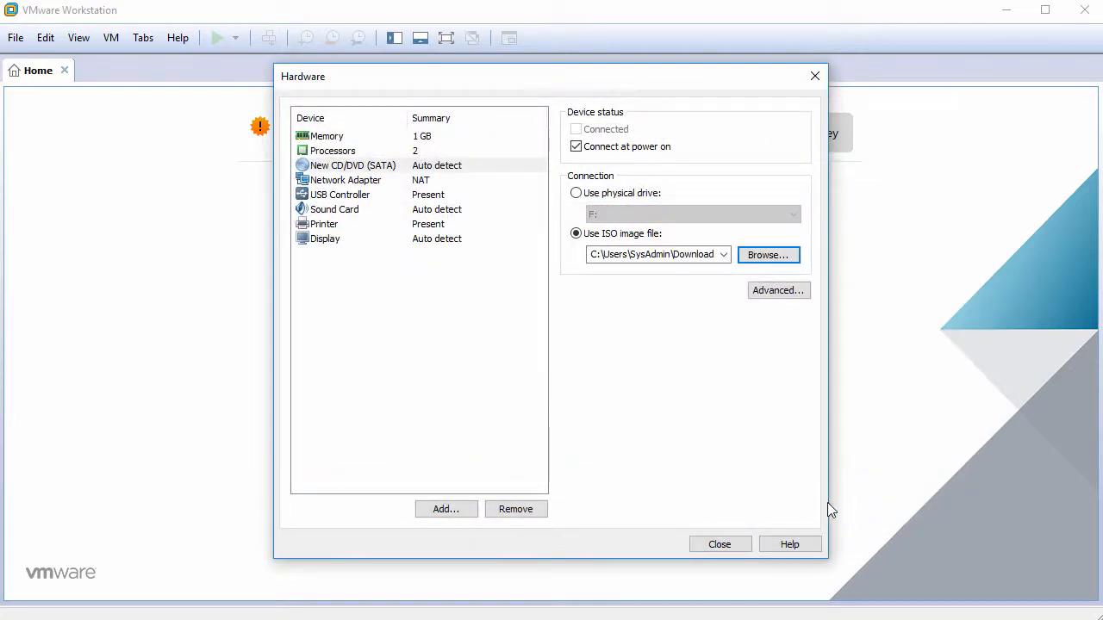
- Remove the USB controller, sound card and printer from the virtual machine's hardware
click(368, 196)
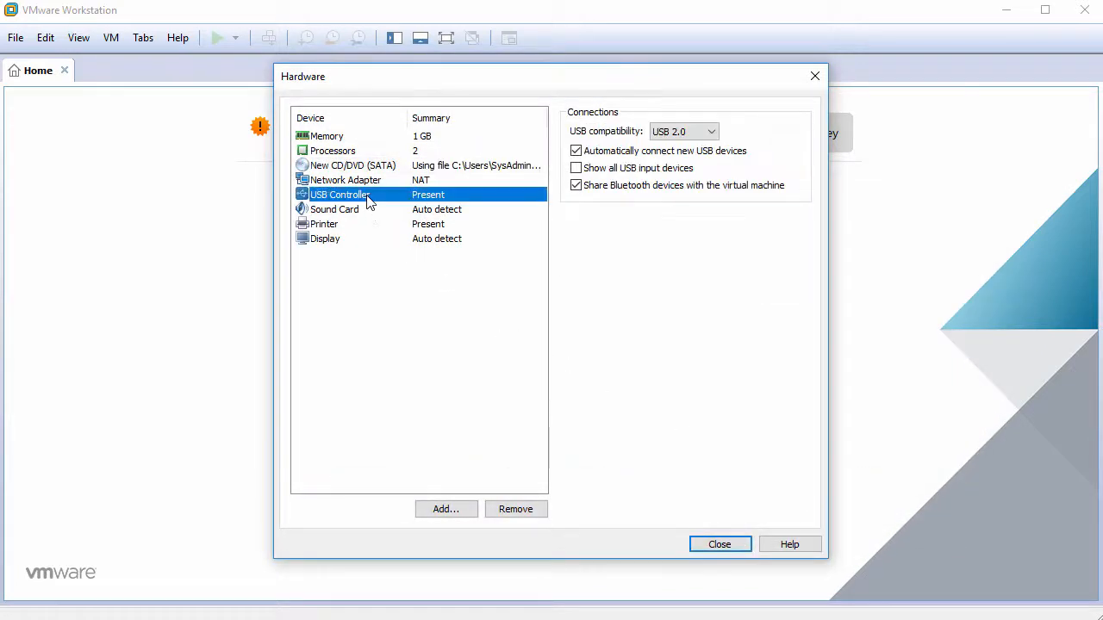
click(530, 510)
click(530, 510)
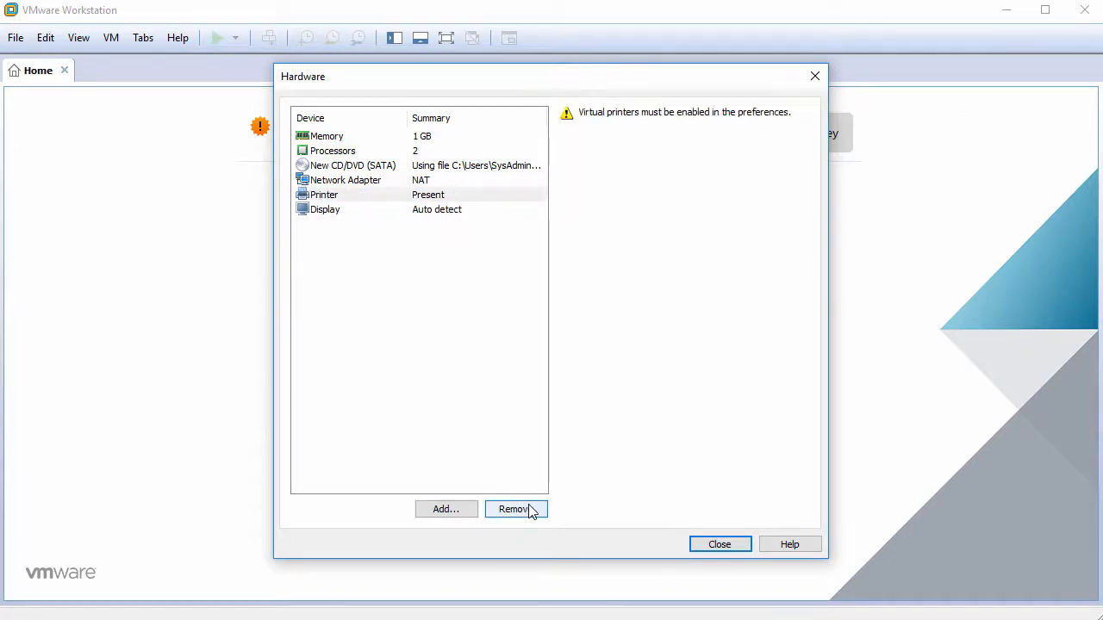
click(530, 510)
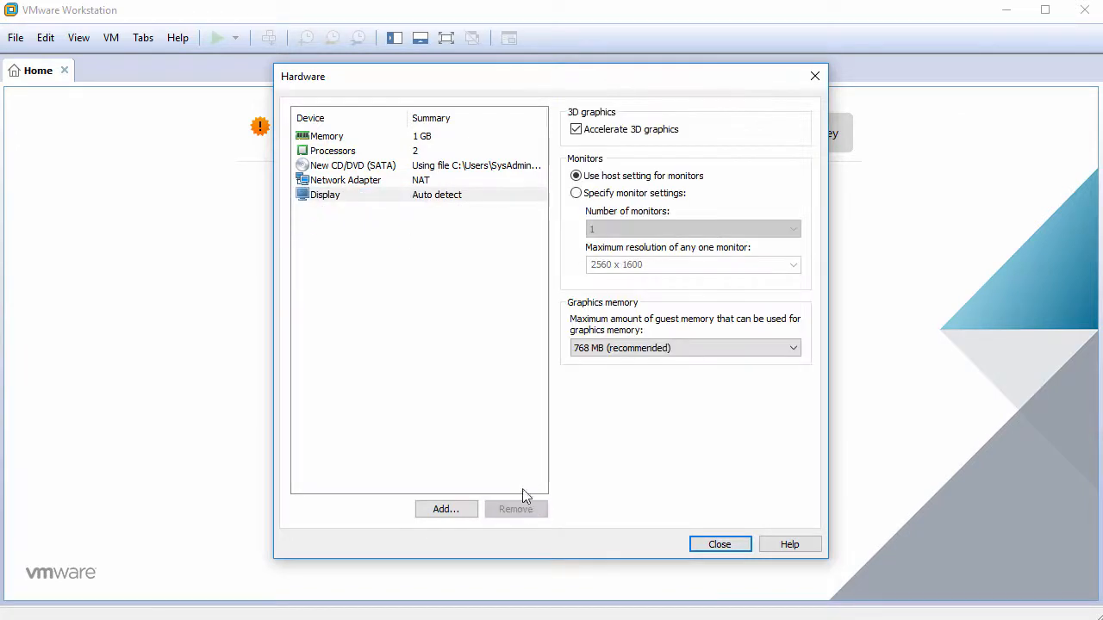
- Turn off 3D graphics acceleration for the display and close the hardware settings
click(437, 202)
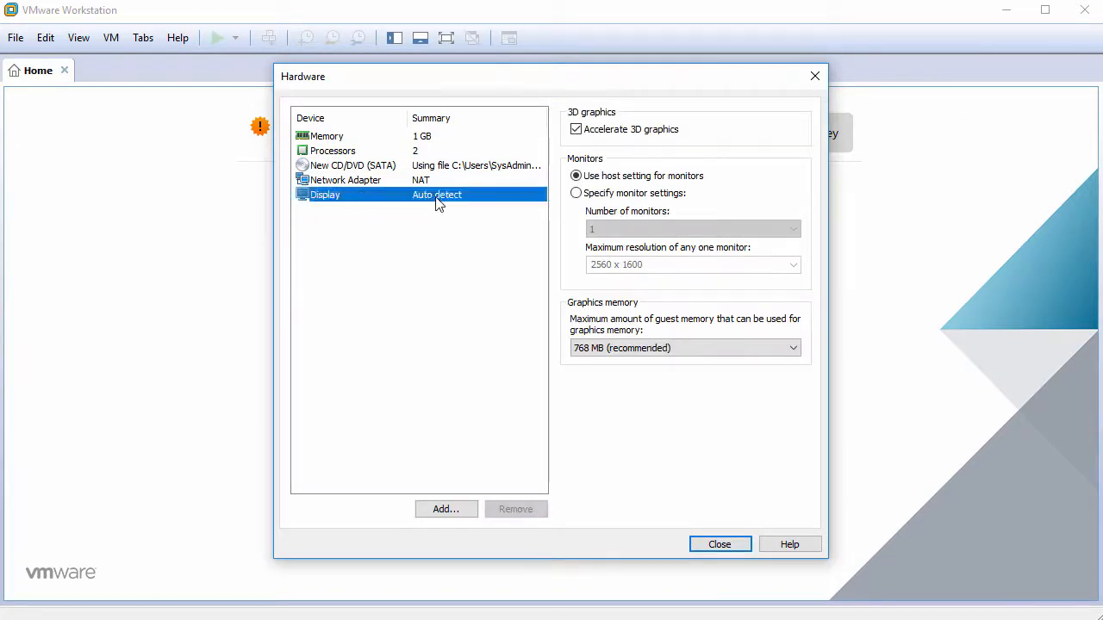
click(576, 131)
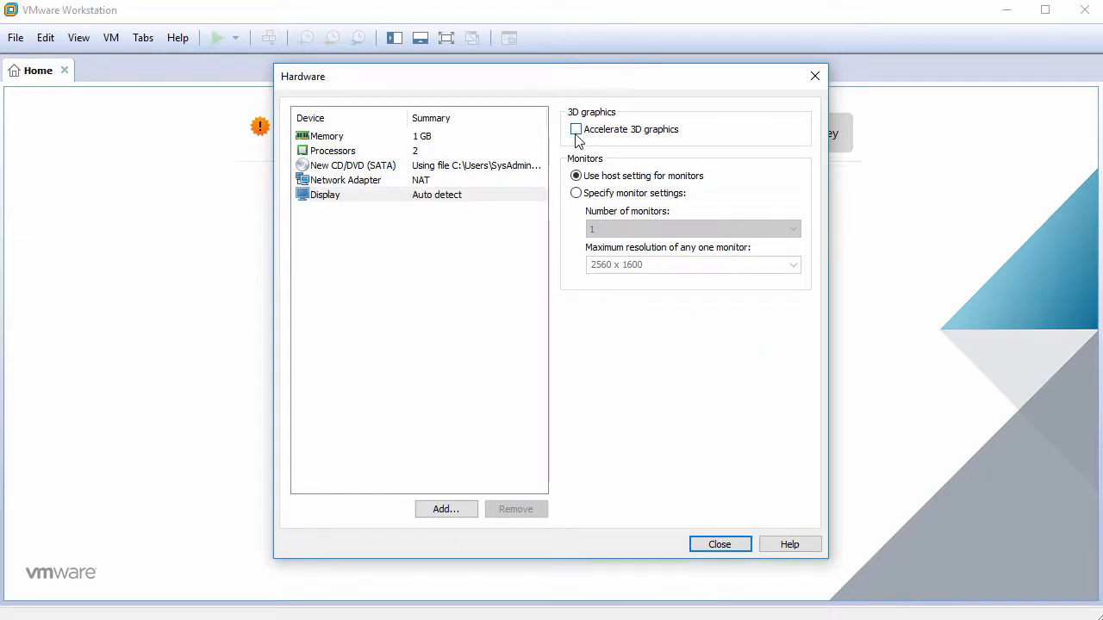
click(726, 548)
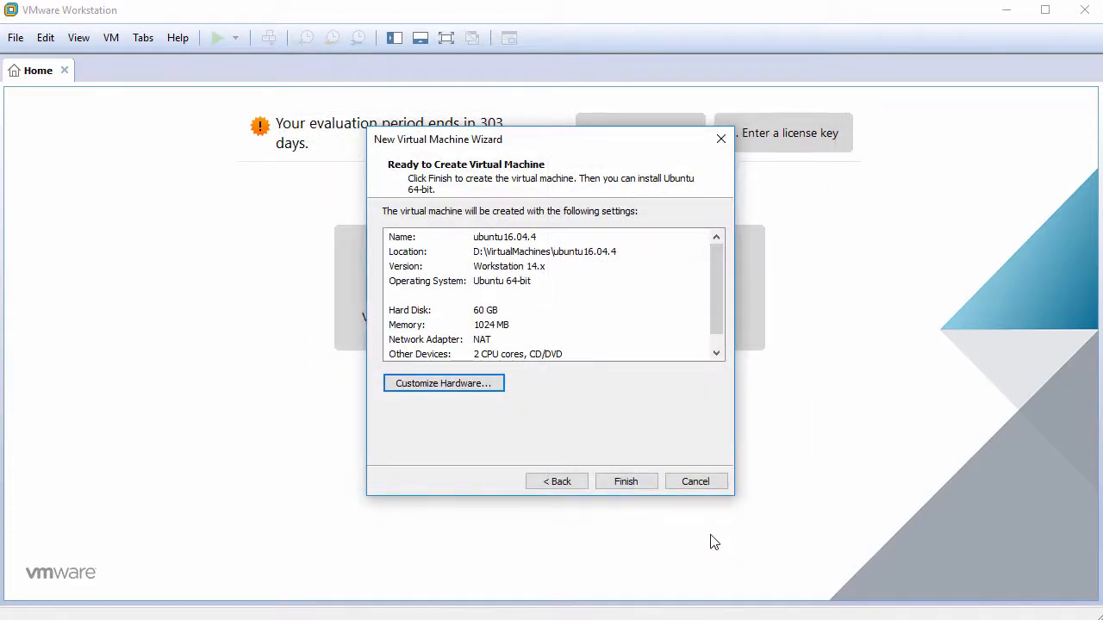
- Finish creating the virtual machine, then power it on and dismiss the installation hint bar
click(626, 481)
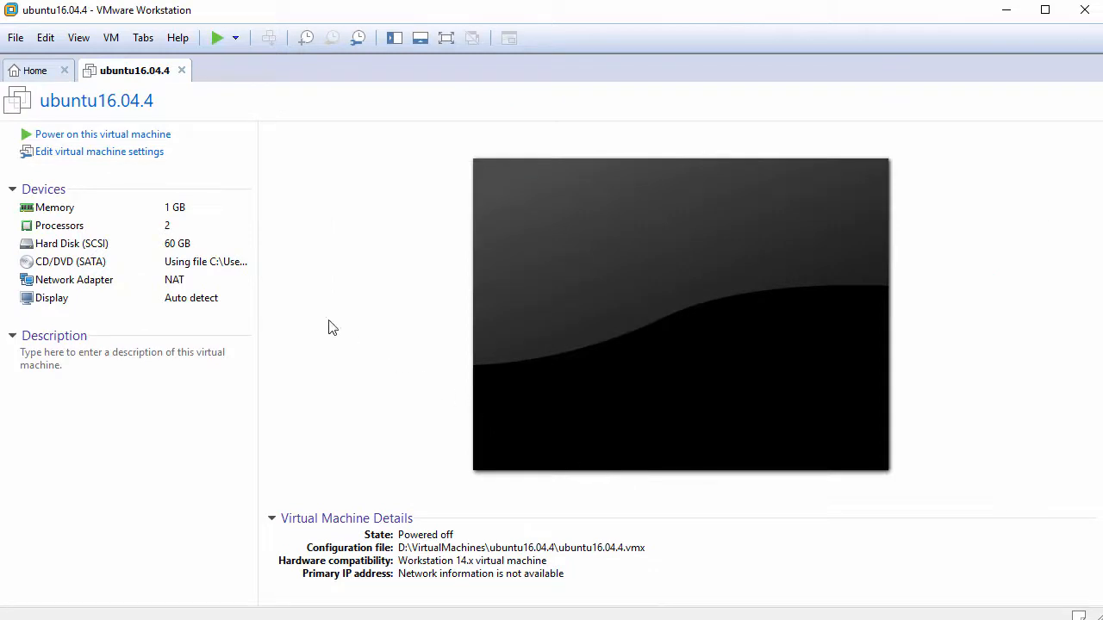
click(126, 135)
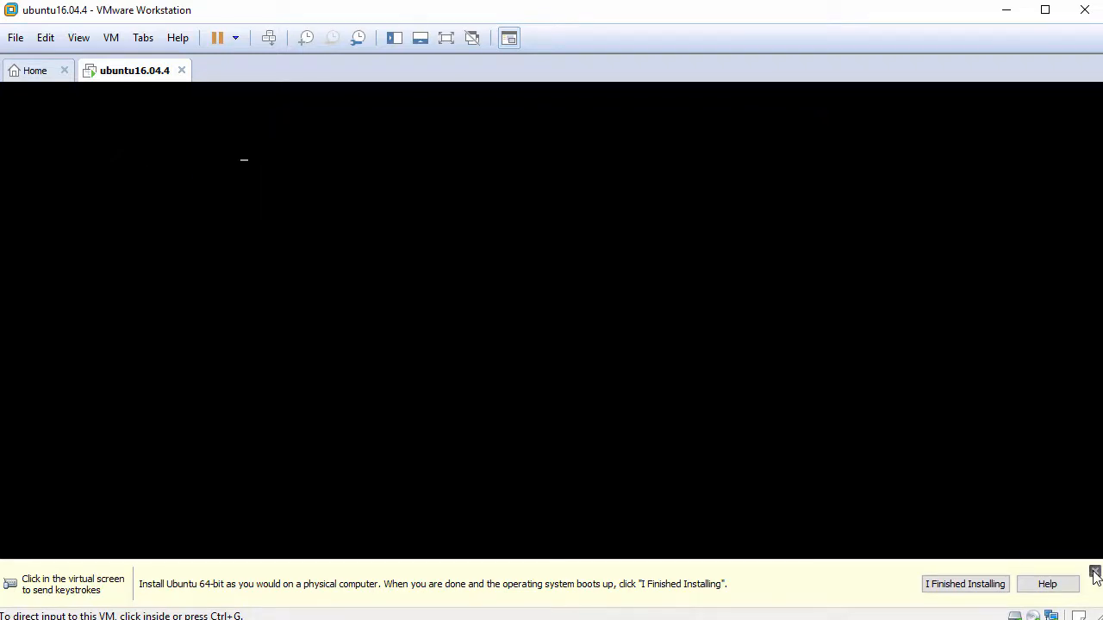
click(1094, 574)
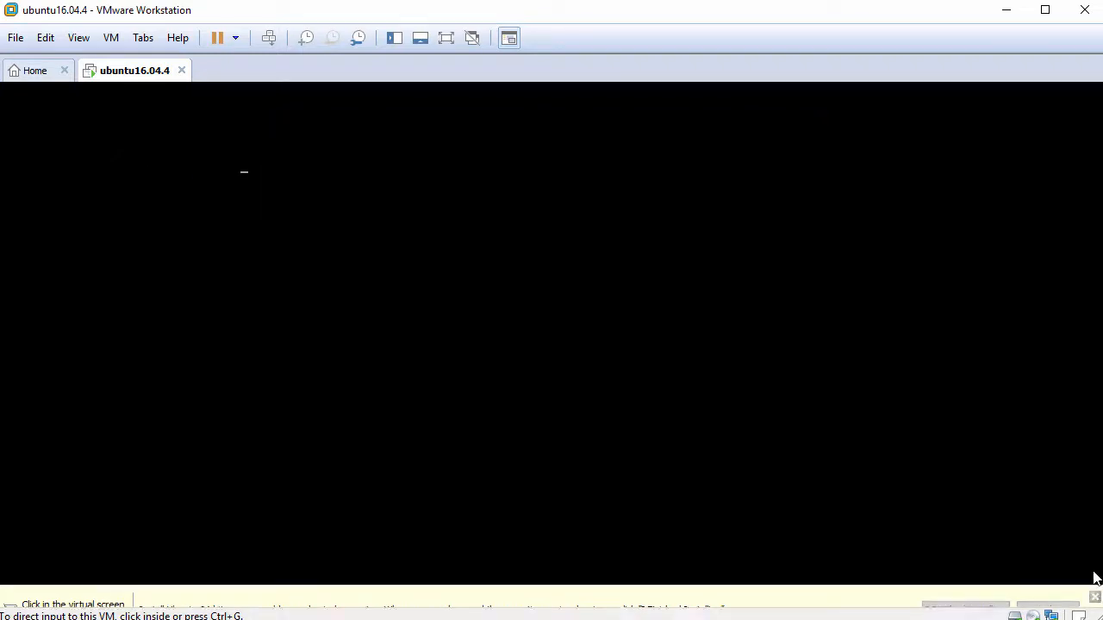
click(565, 411)
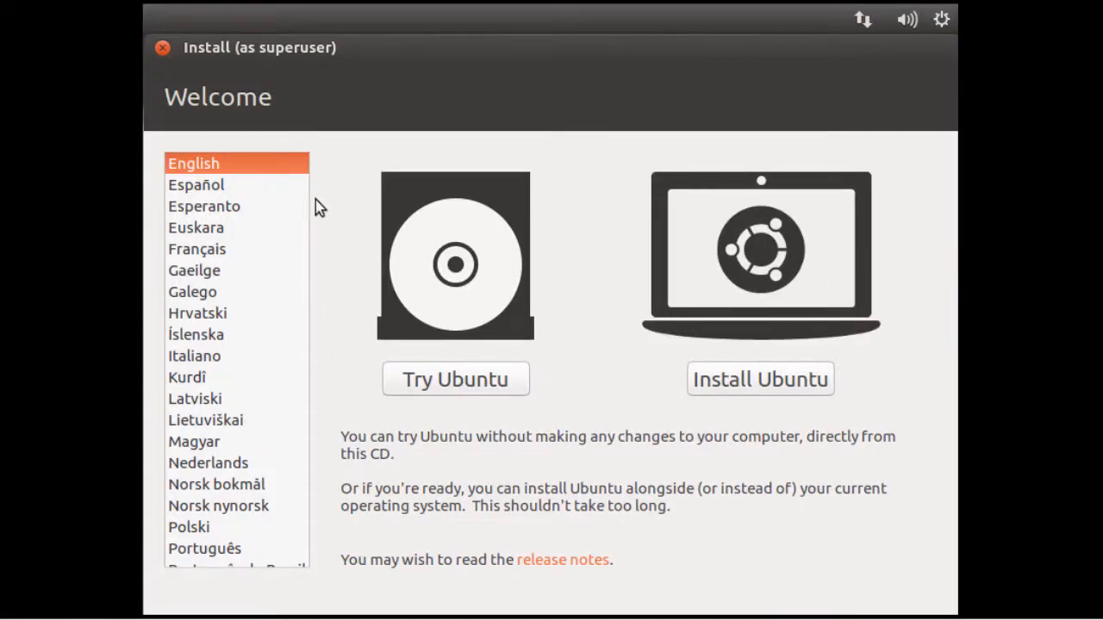
- Keep English as the installer language and choose to install Ubuntu
drag(166, 98, 298, 98)
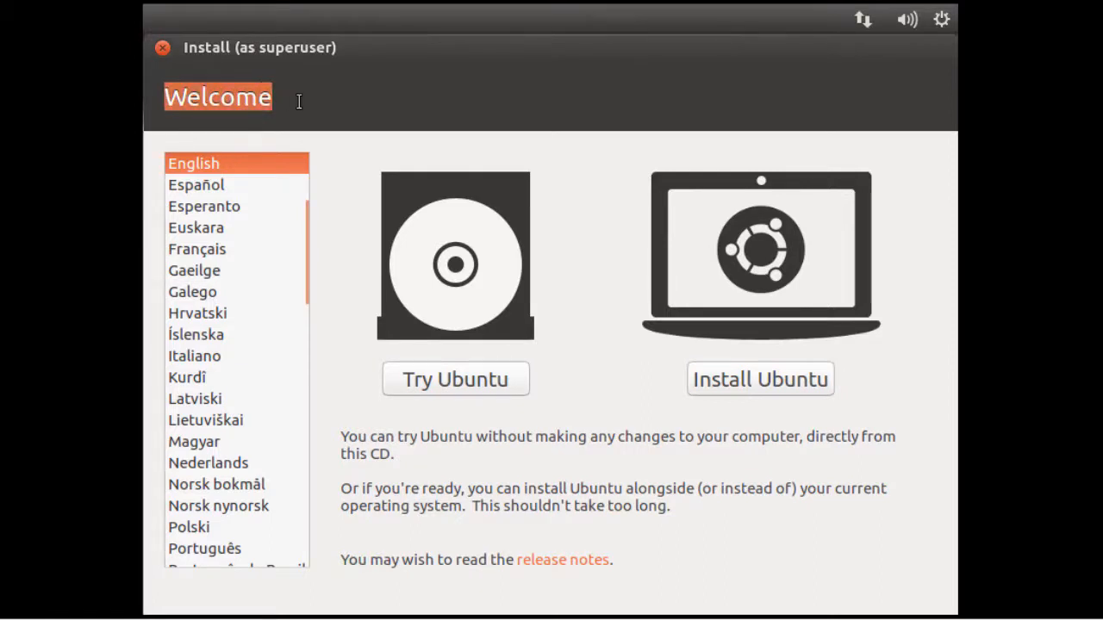
mouse_move(310, 223)
mouse_down()
mouse_move(310, 275)
mouse_move(305, 214)
mouse_up()
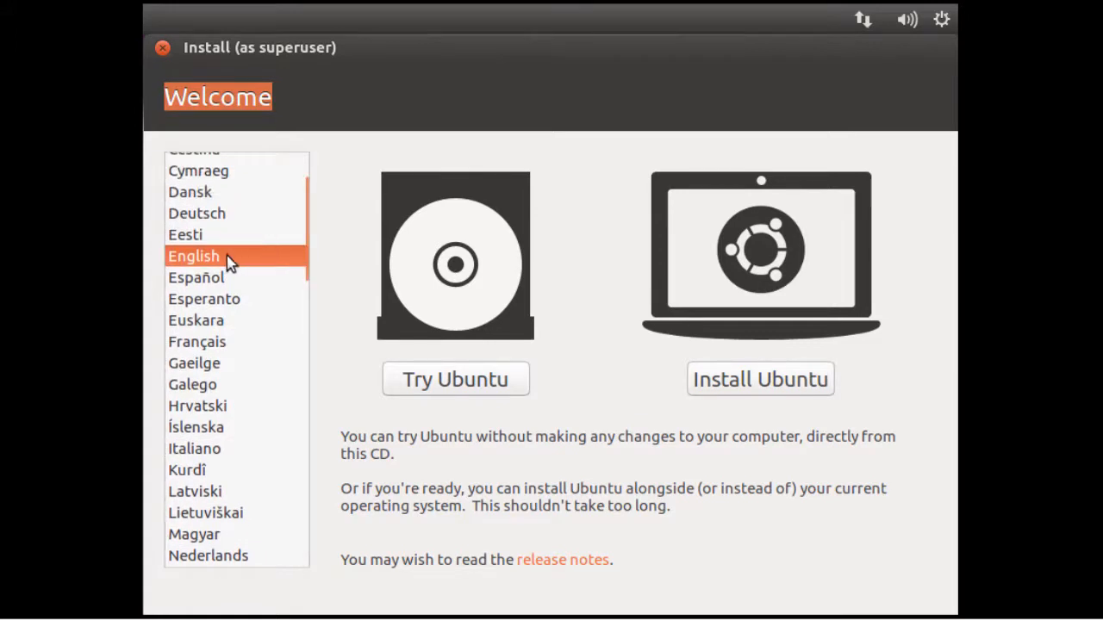
click(729, 393)
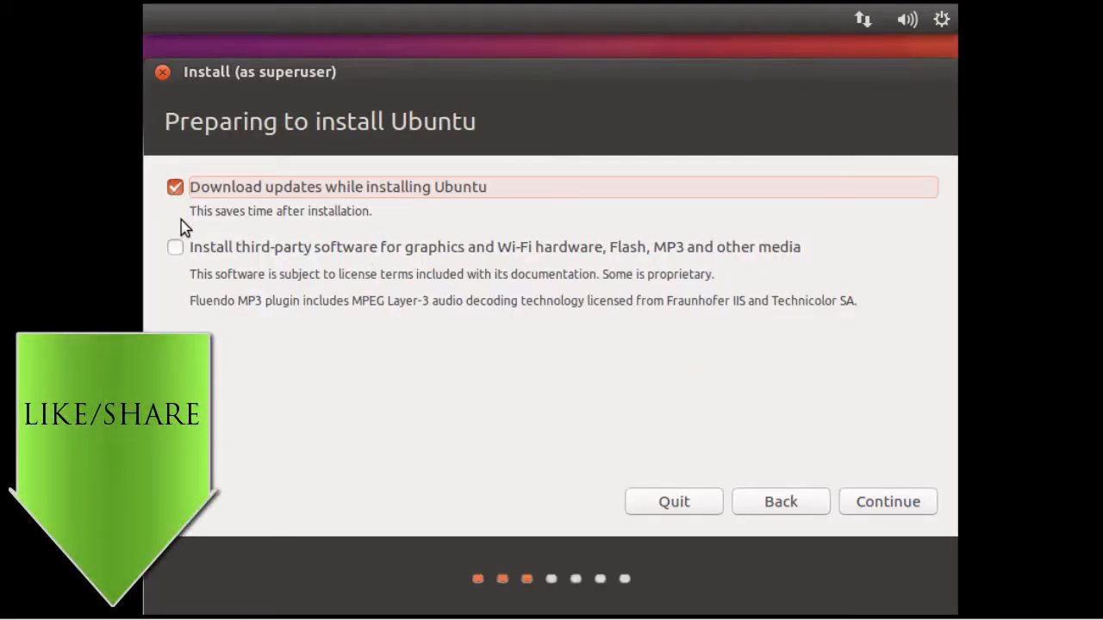
- Include the third-party software and start the installation with the disk erased, accepting the changes written to disk
click(177, 252)
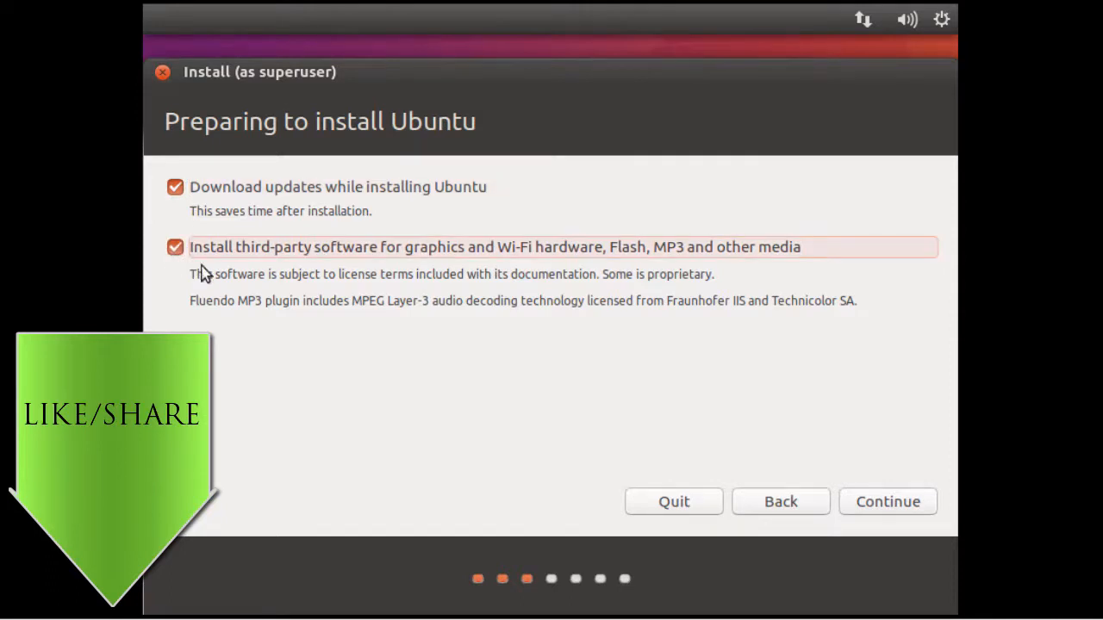
click(866, 502)
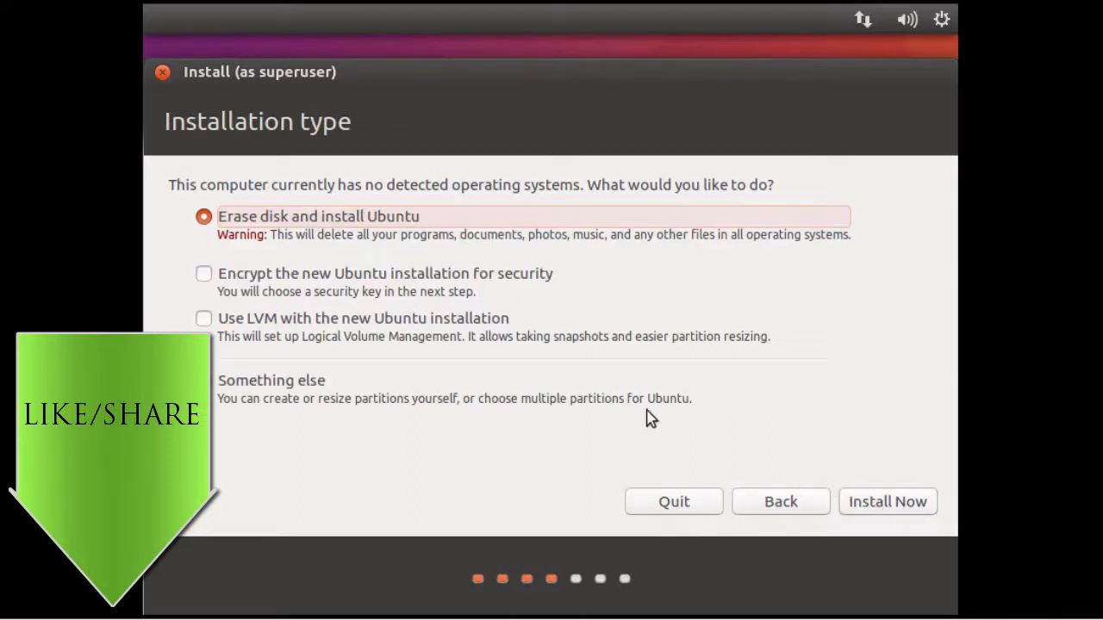
drag(169, 184, 792, 185)
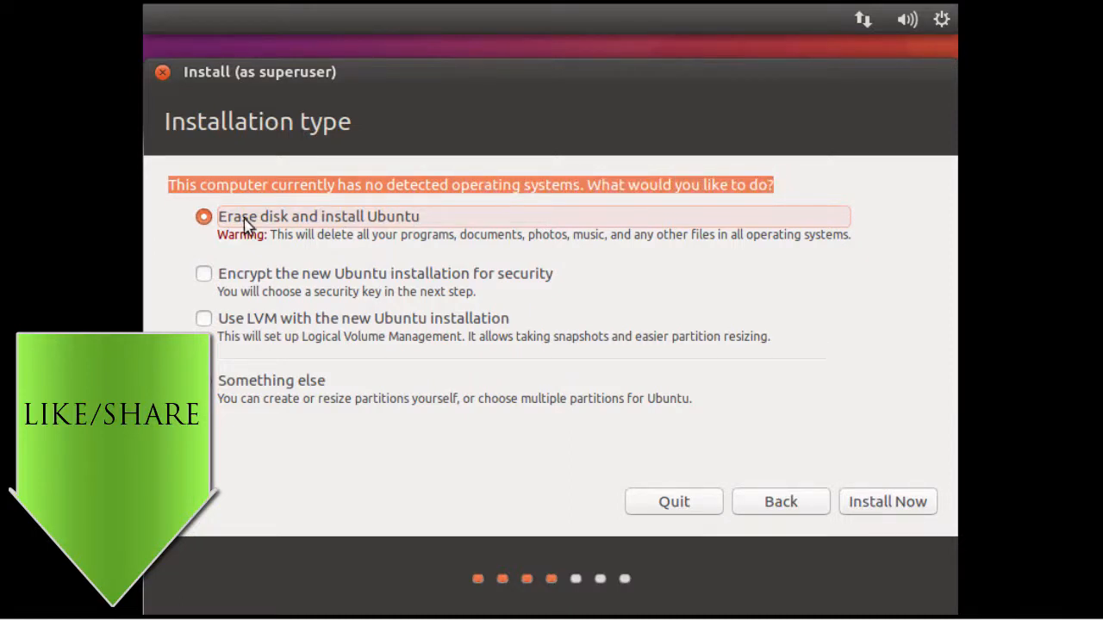
click(872, 502)
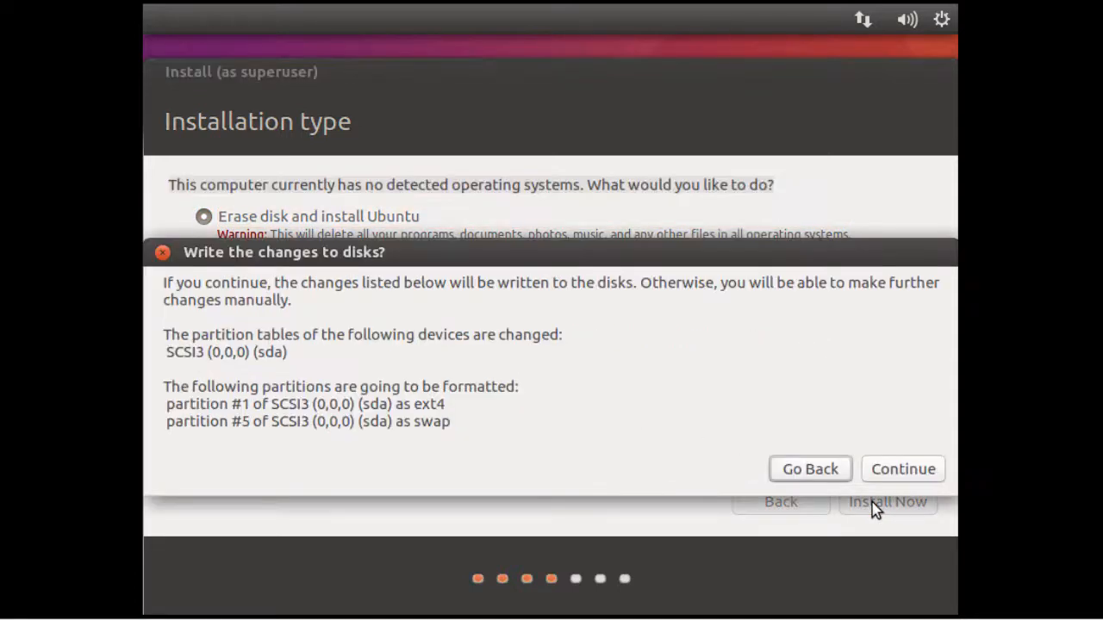
click(892, 474)
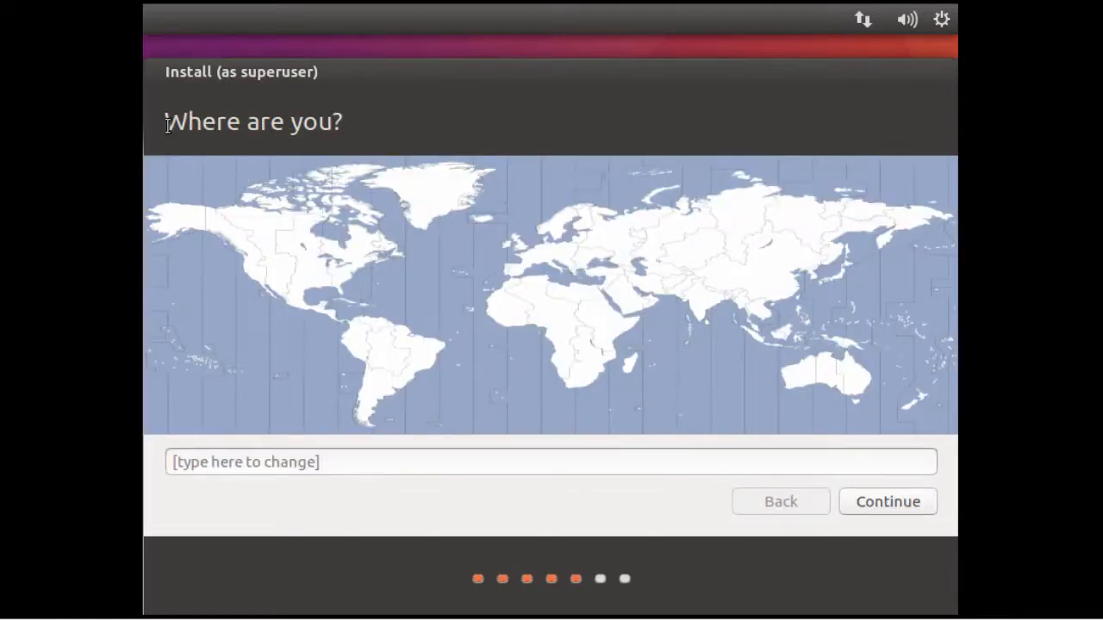
- Set the location to New York on the time zone map and continue the installation
drag(167, 121, 349, 136)
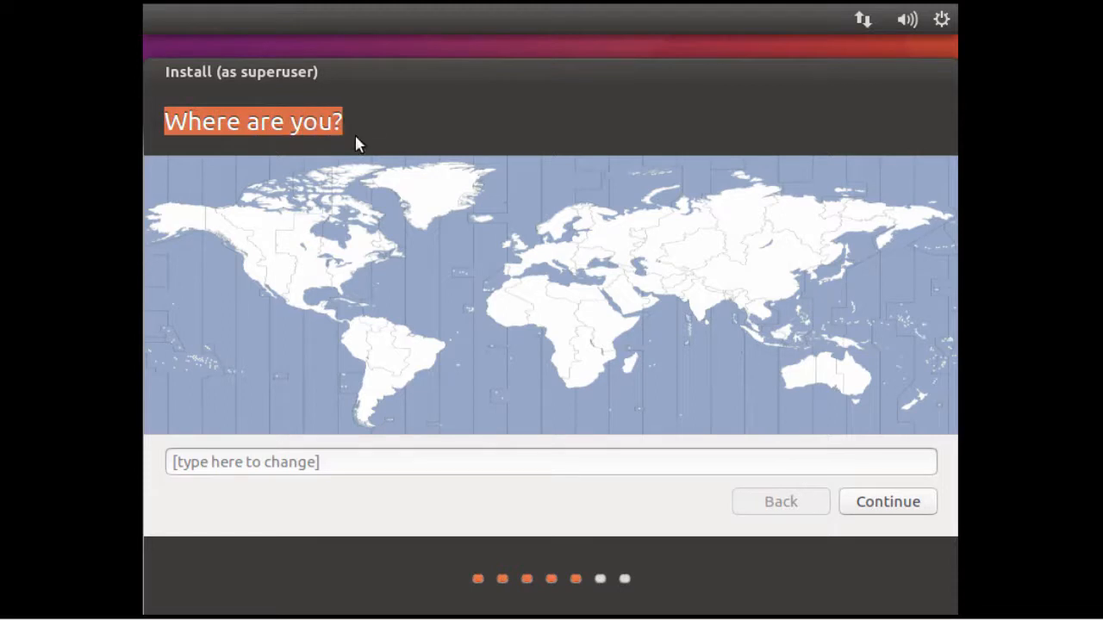
click(342, 281)
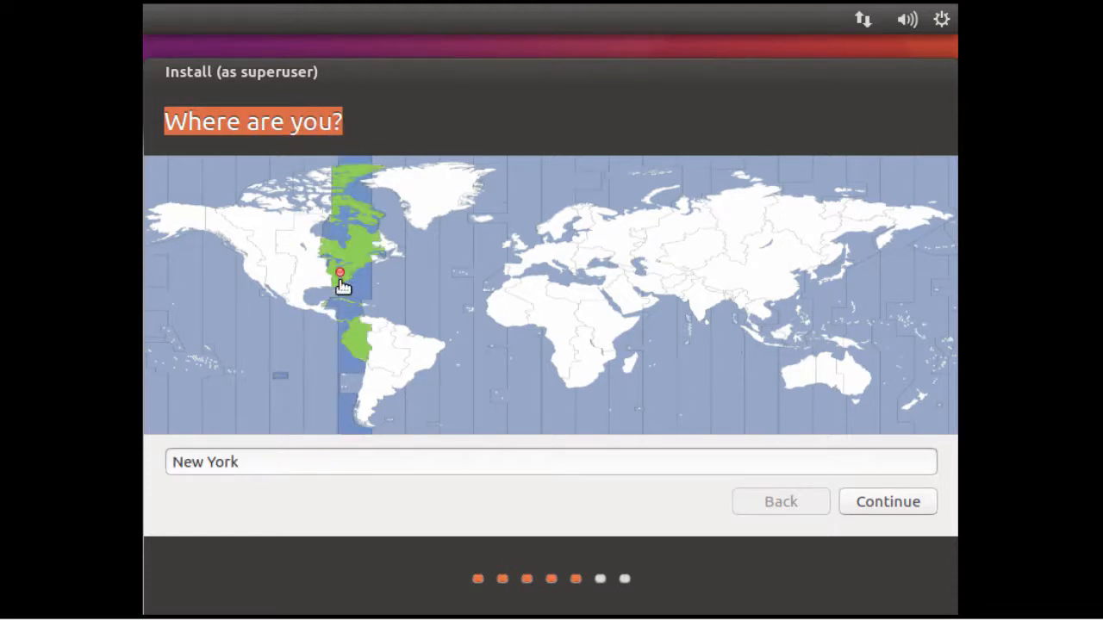
click(870, 508)
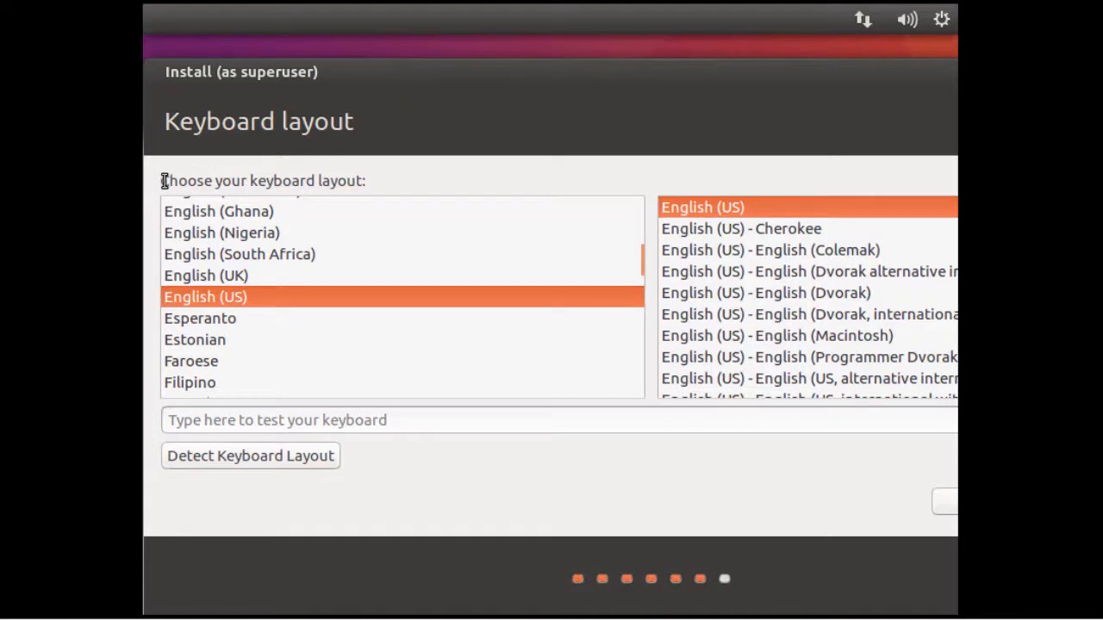
- Keep English (US) as the keyboard layout and continue to the user account details
drag(164, 181, 379, 182)
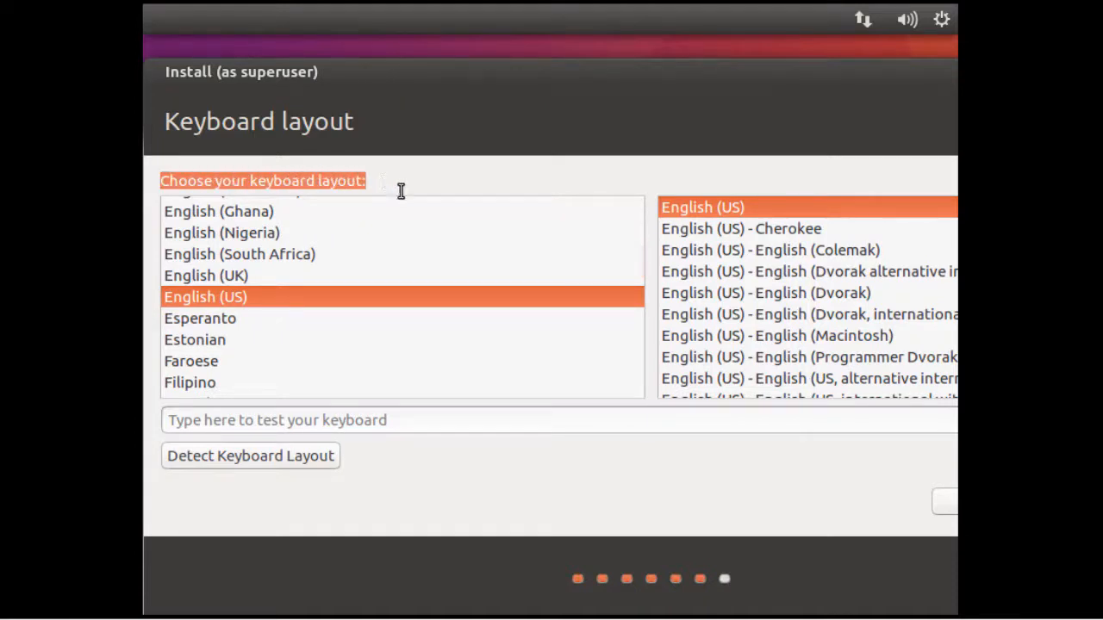
mouse_move(643, 260)
mouse_down()
mouse_move(640, 270)
mouse_move(639, 255)
mouse_up()
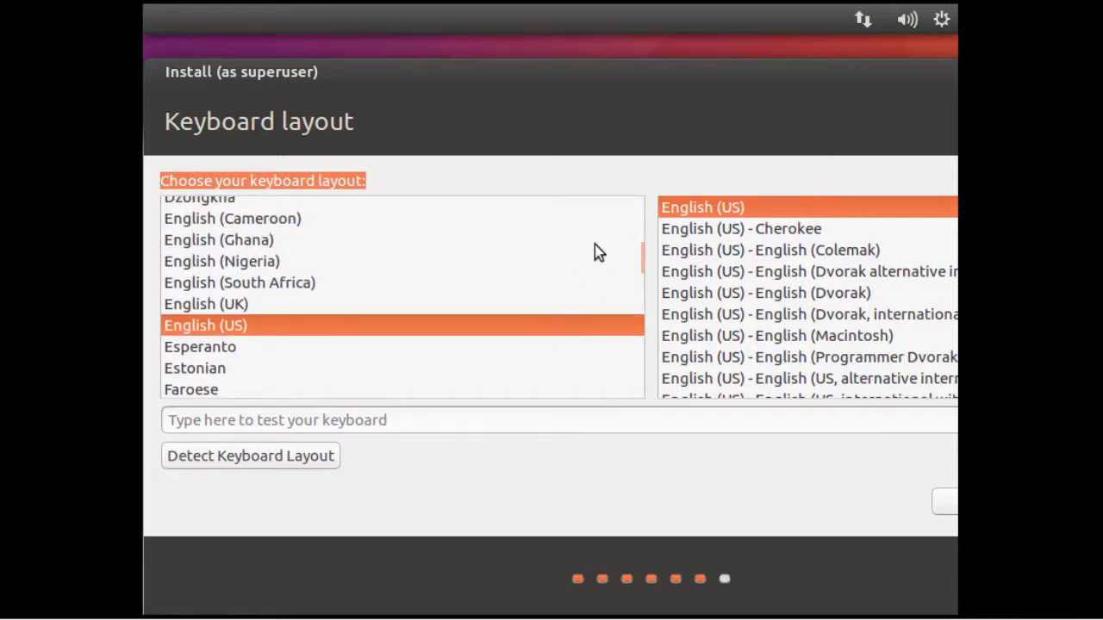
drag(701, 74, 535, 73)
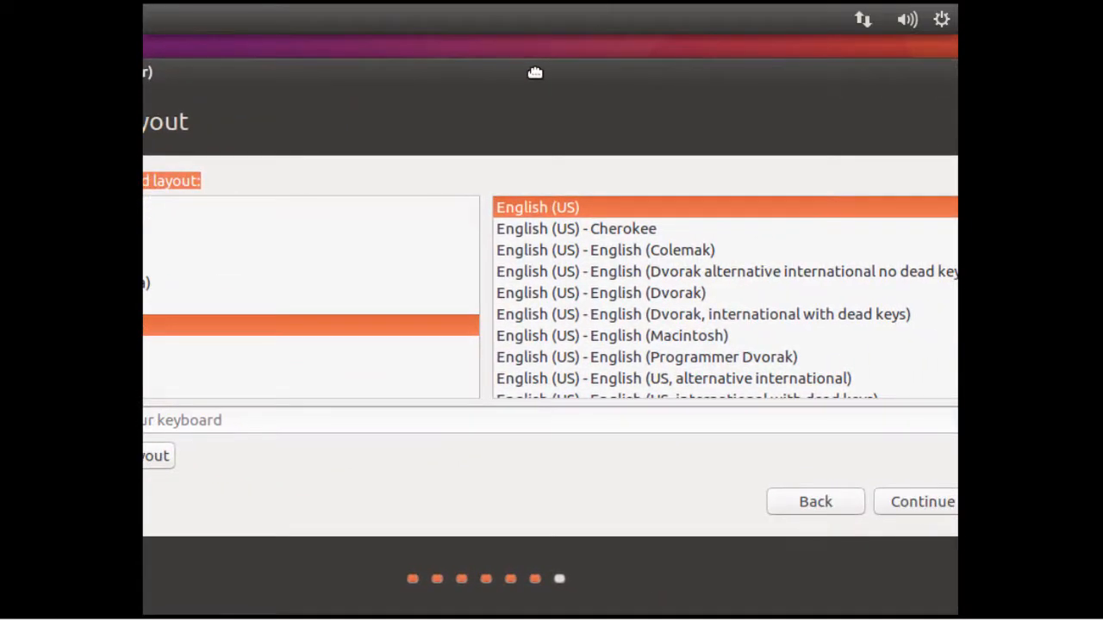
click(918, 497)
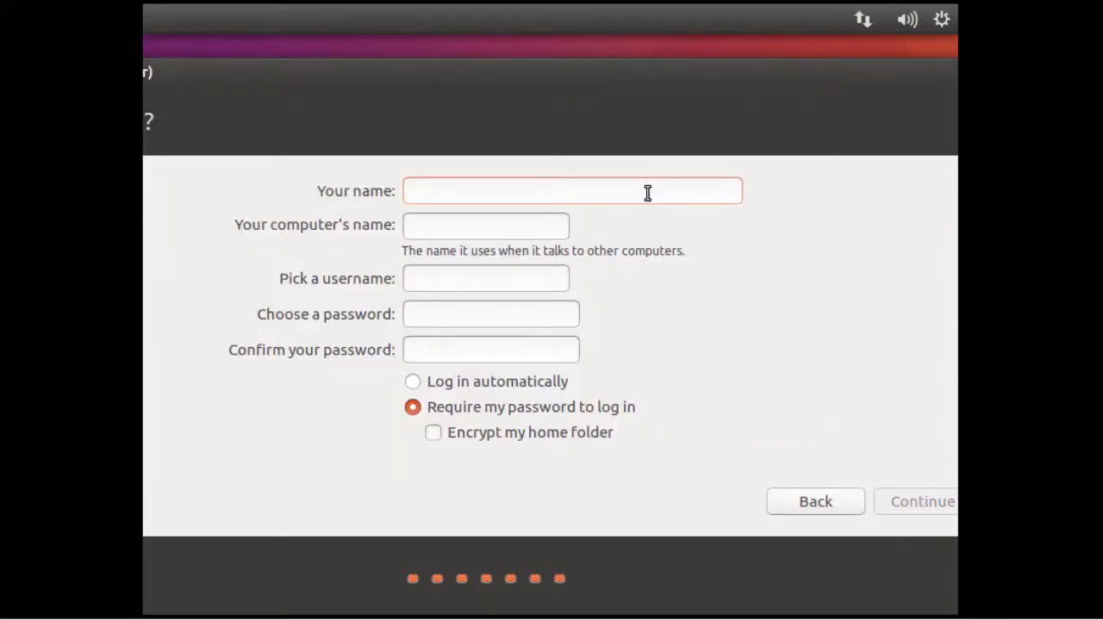
- Enter the user's full name, name the computer ubuntu2018 and keep the suggested username
text(John Smith)
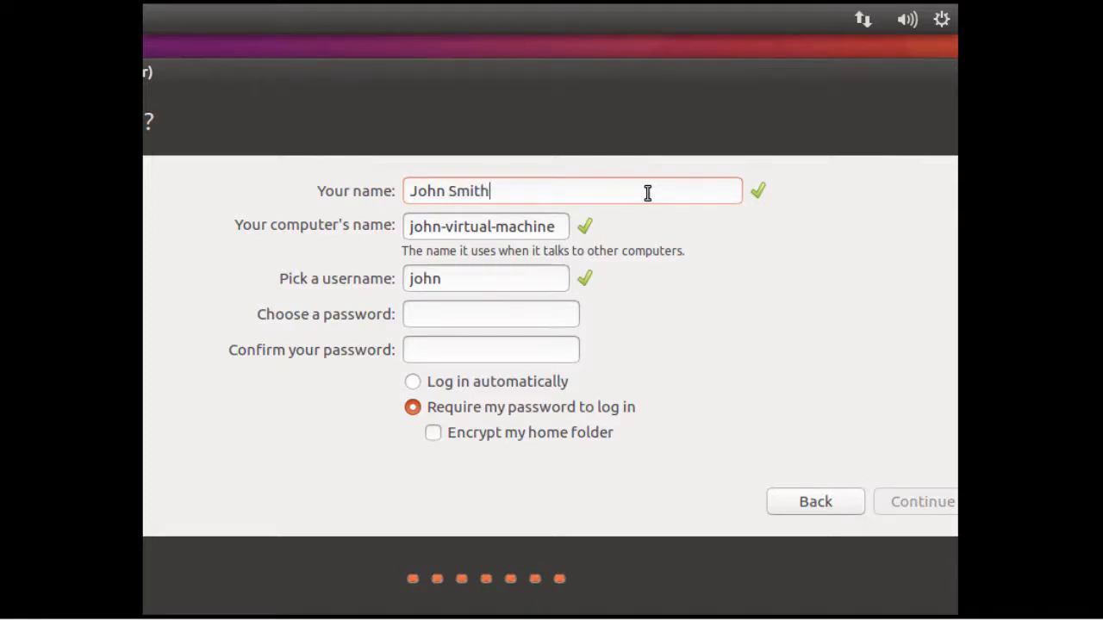
key(Tab)
text(ubuntu2018)
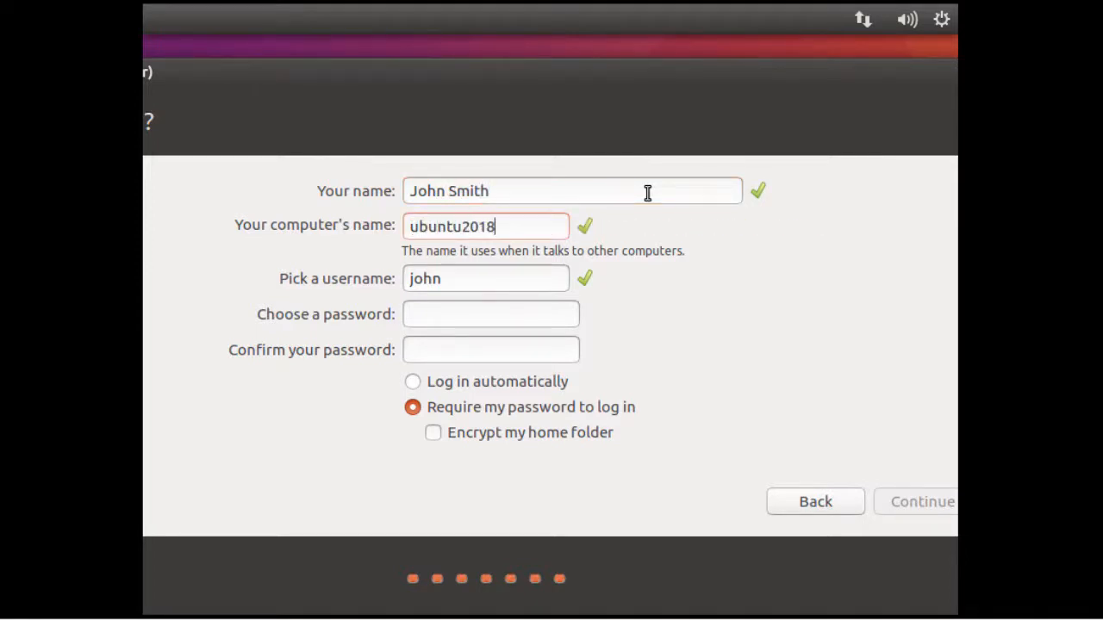
key(Tab)
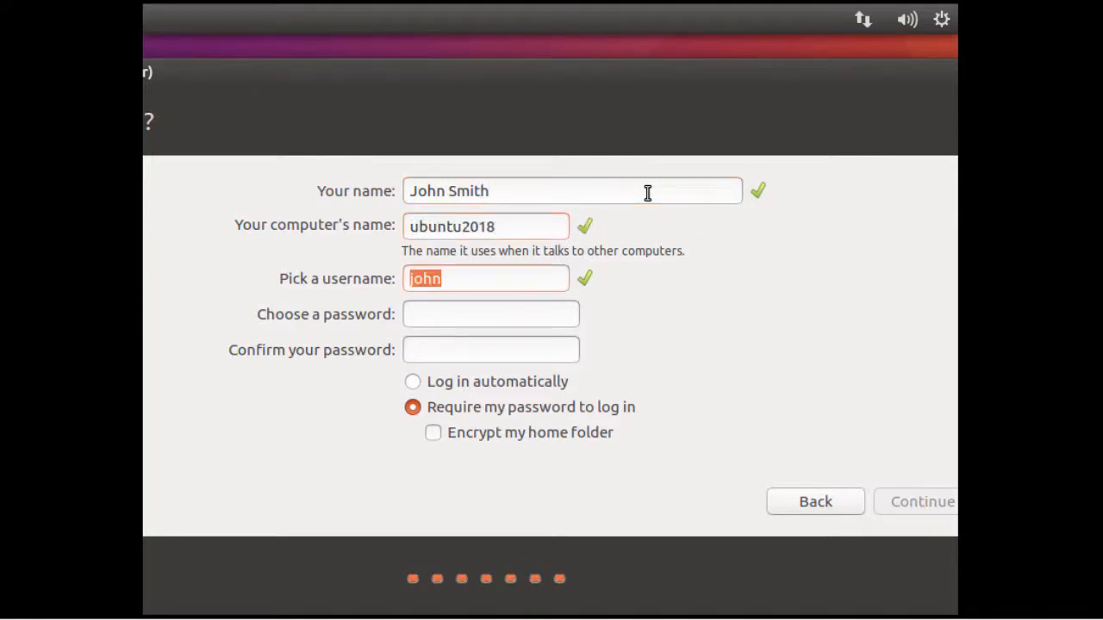
- Enter and confirm the account password, keep it required for login, and continue the installation
text(***********)
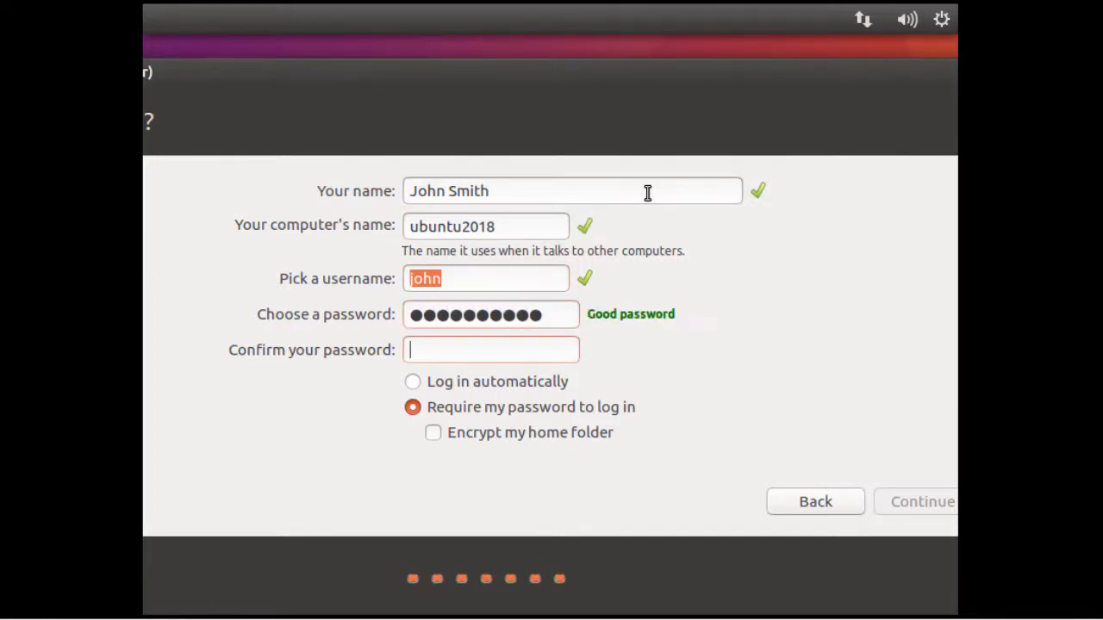
text(***********)
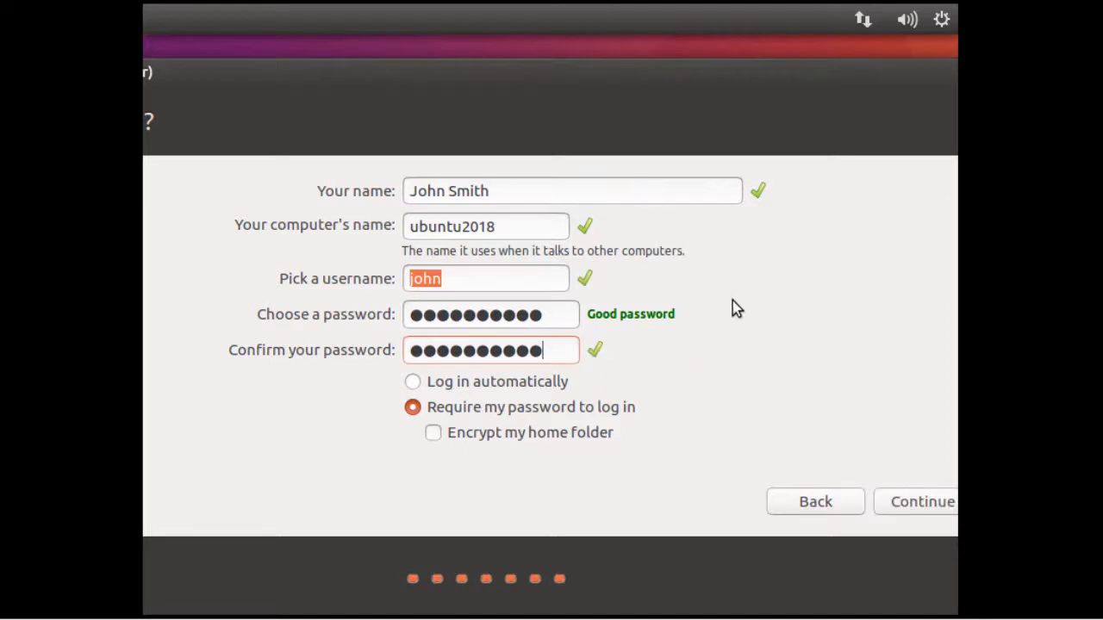
click(919, 504)
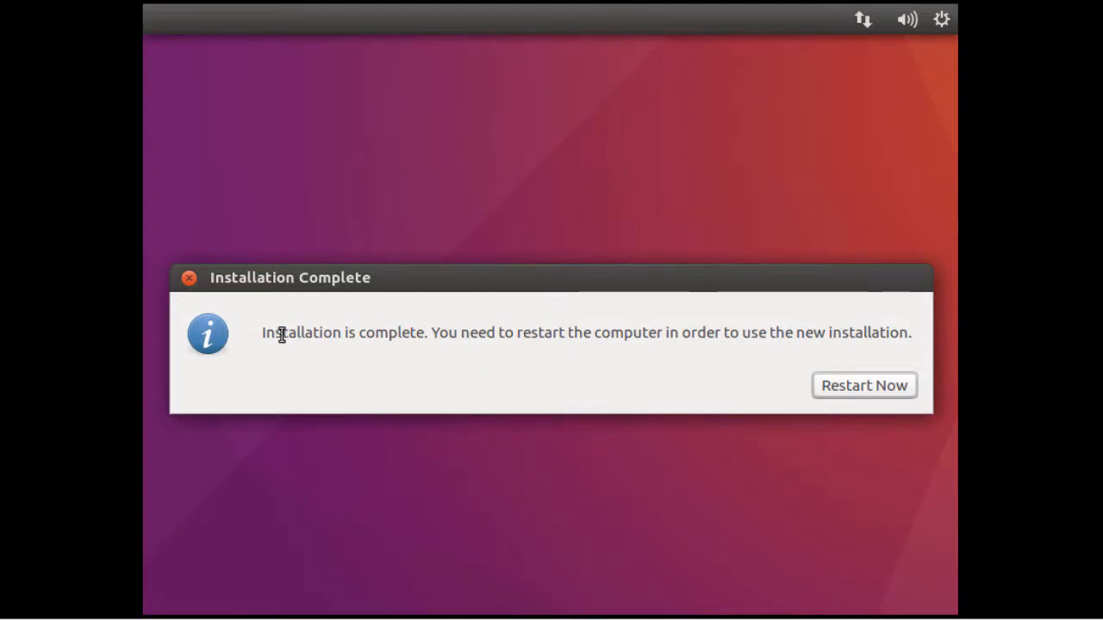
- Restart the virtual machine into the new installation and log in with the account password
drag(262, 332, 432, 333)
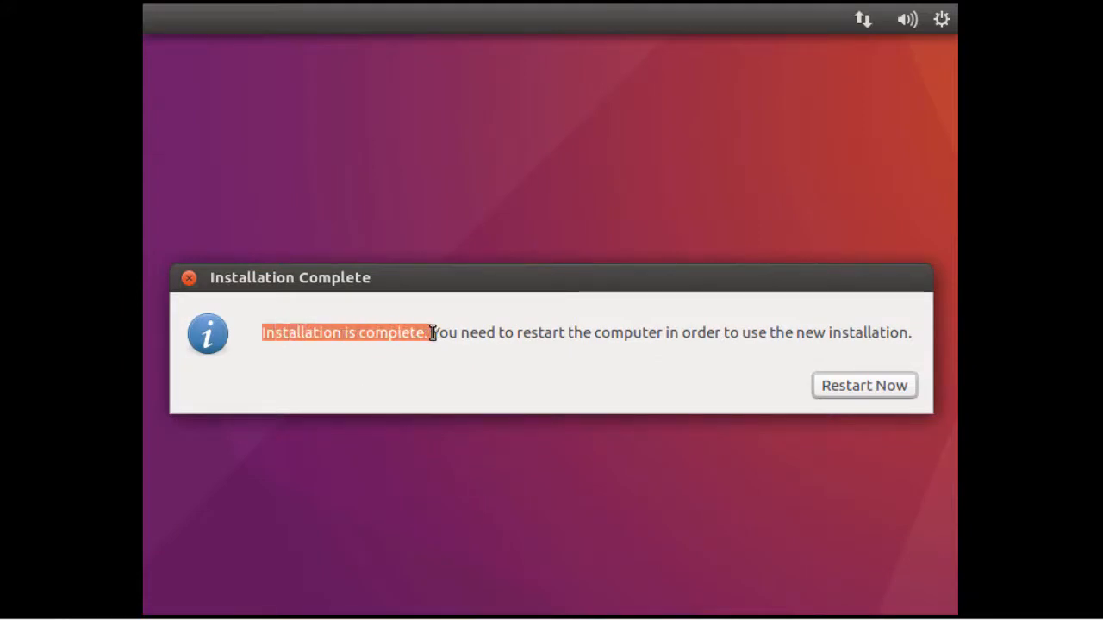
click(839, 388)
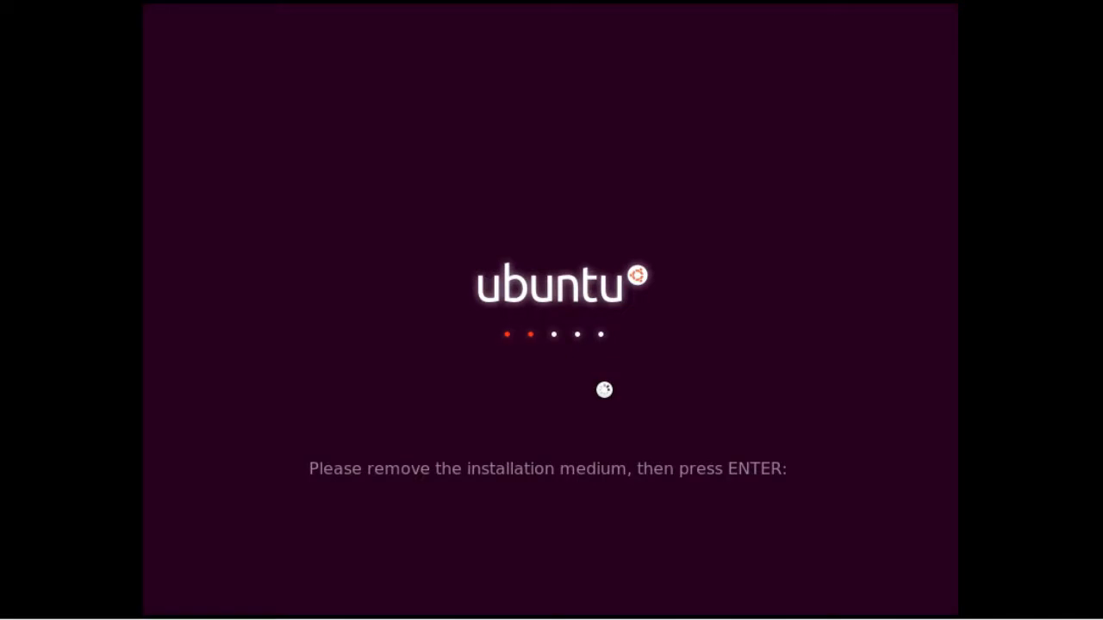
key(Return)
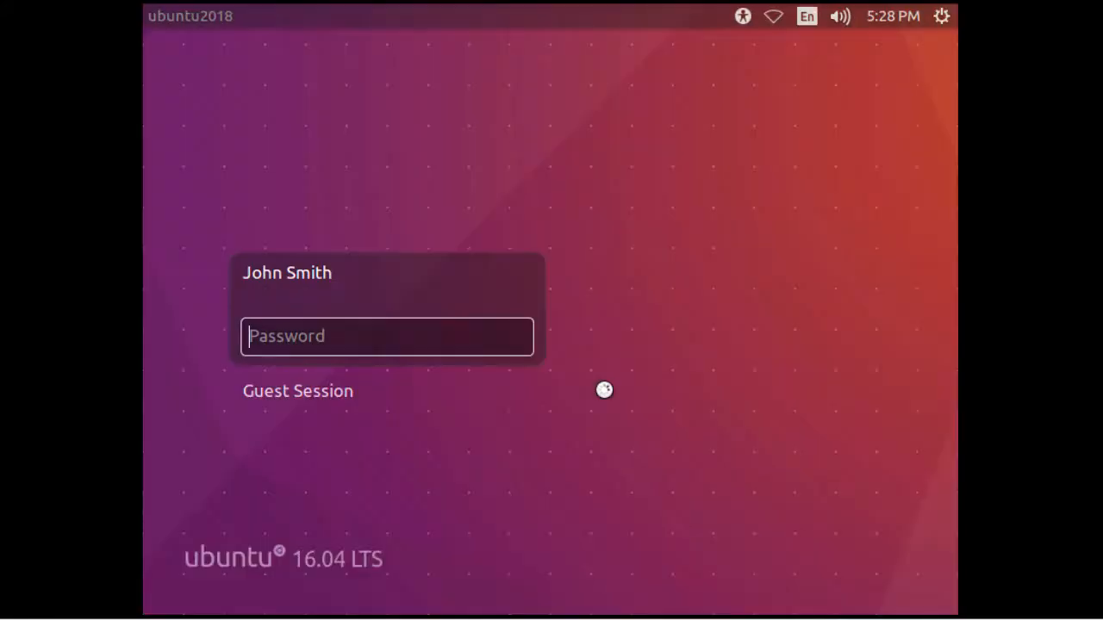
text(••••••••••)
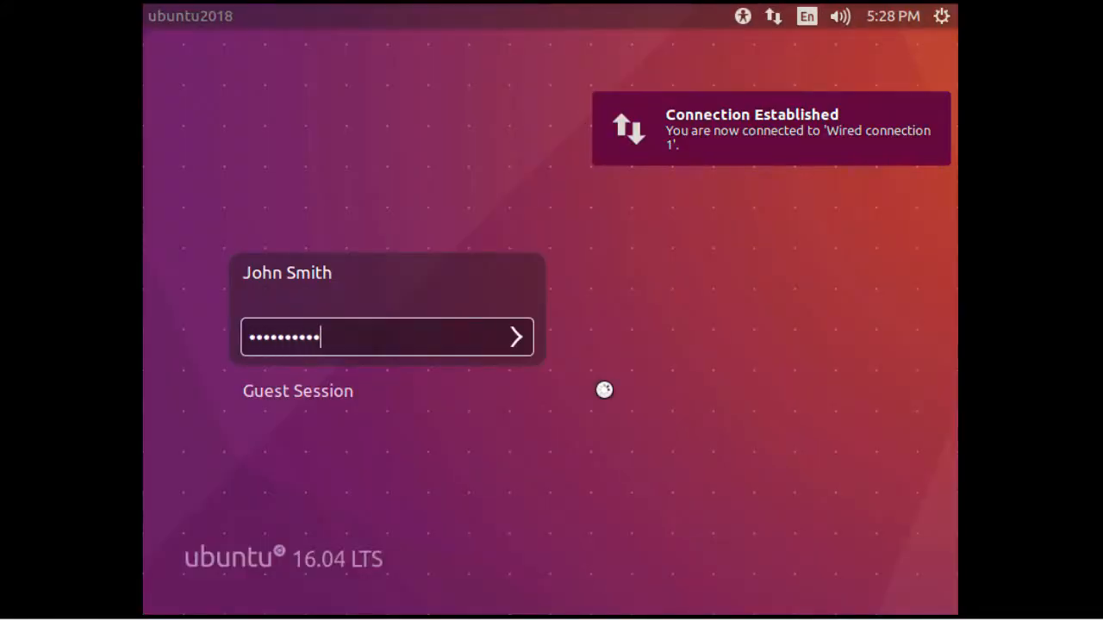
key(Return)
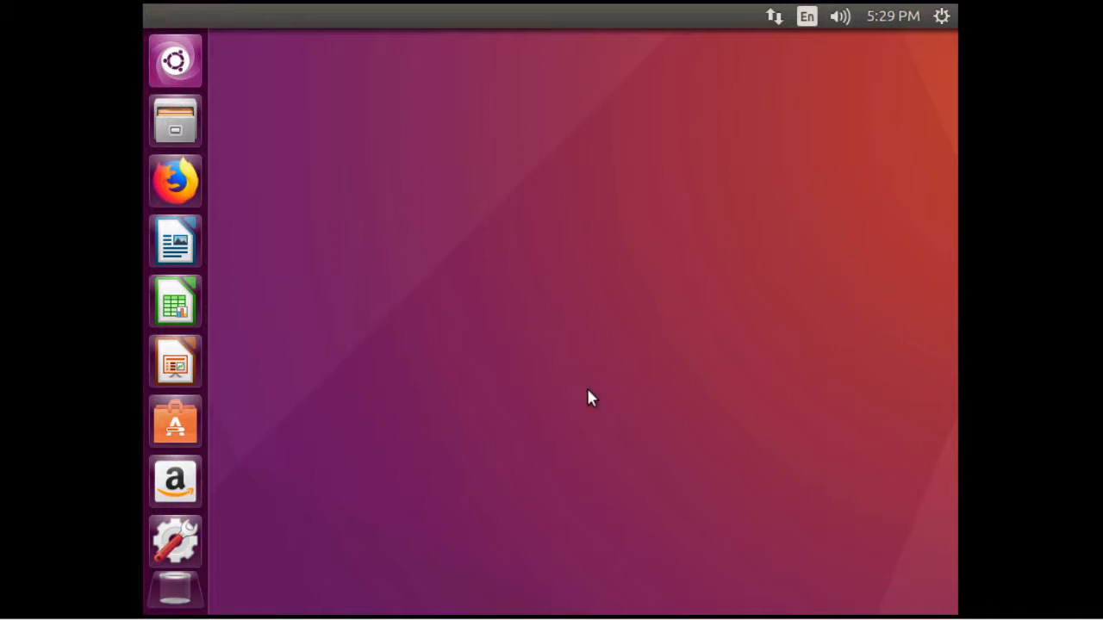
click(177, 69)
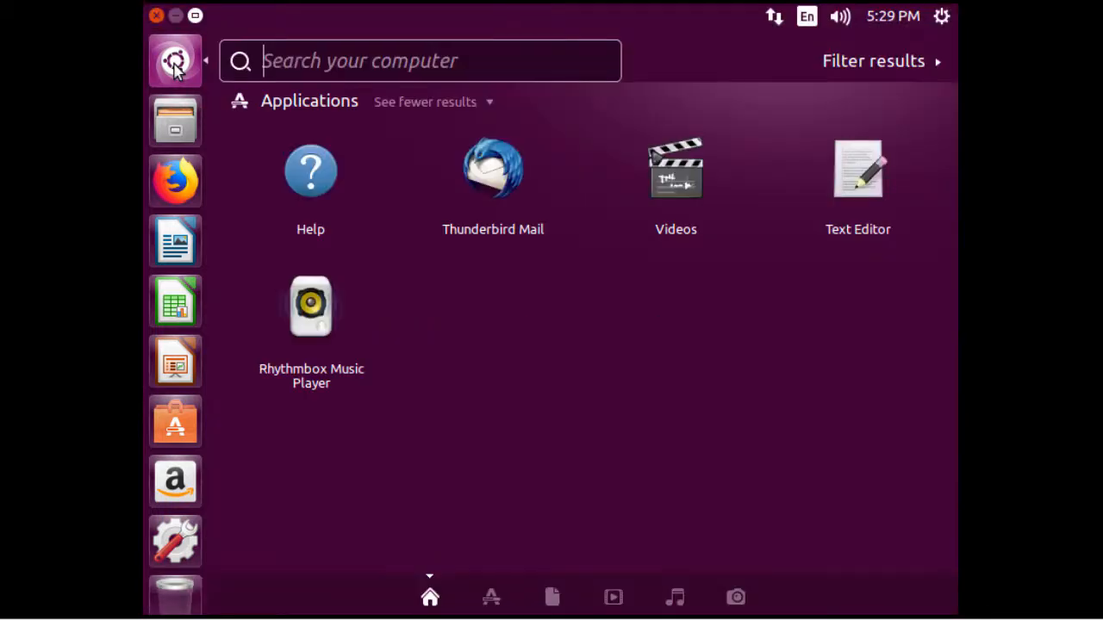
click(176, 68)
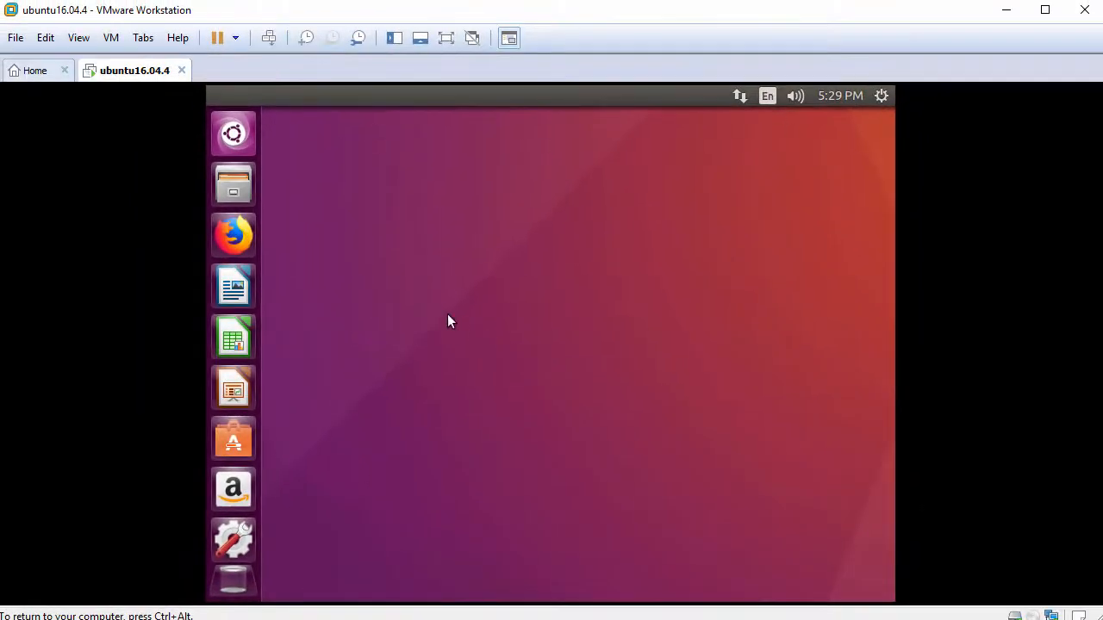
click(79, 38)
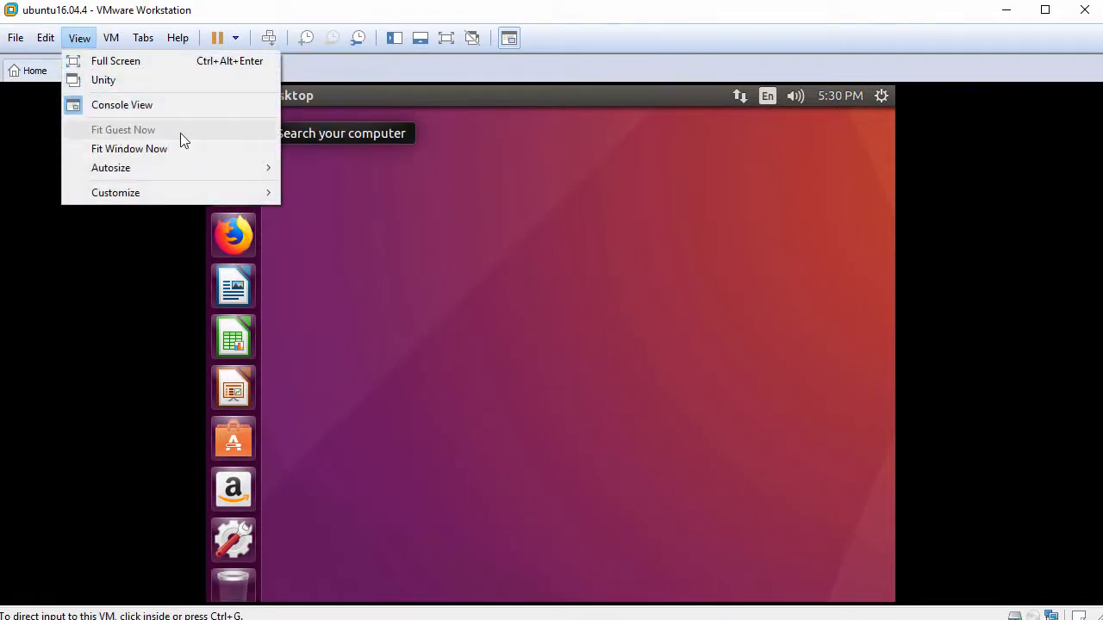
click(459, 199)
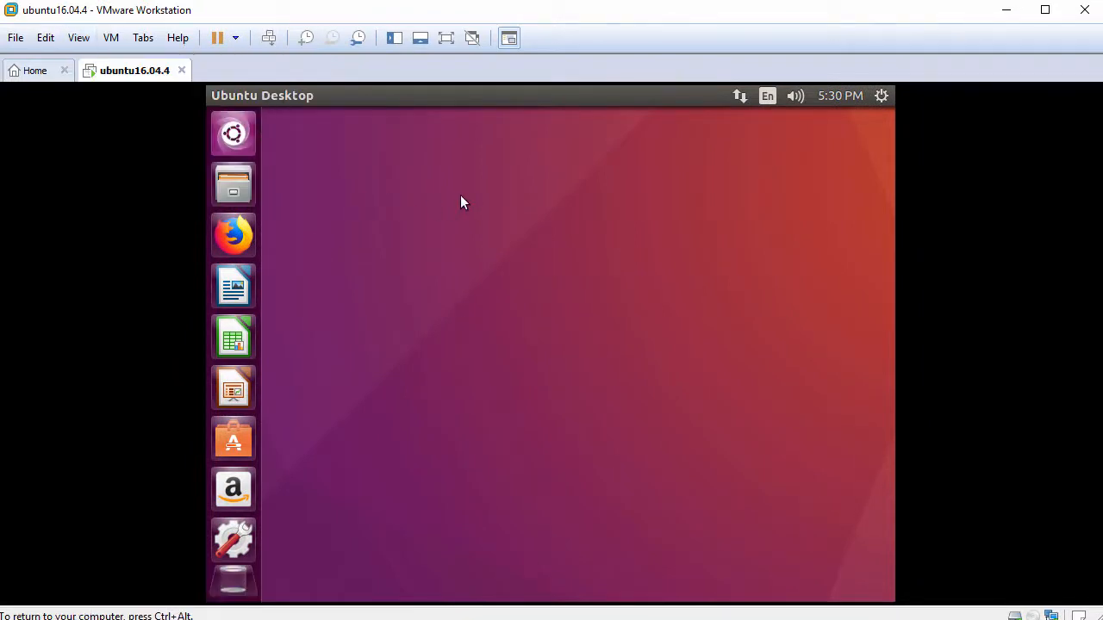
- Open a terminal from the Ubuntu desktop and check the current user with whoami
right_click(517, 155)
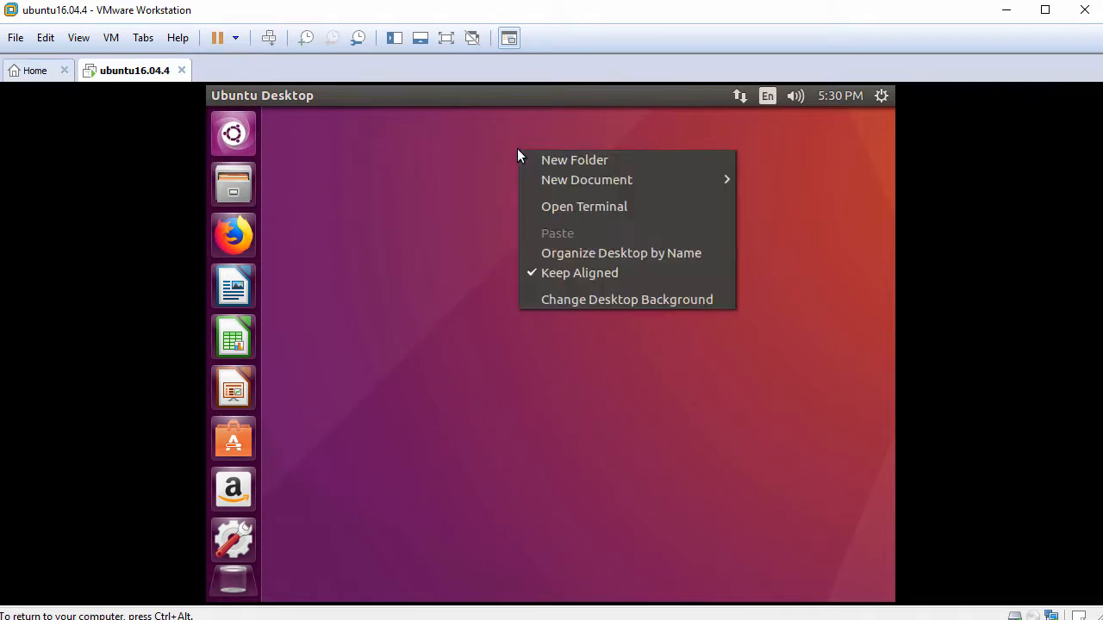
click(608, 208)
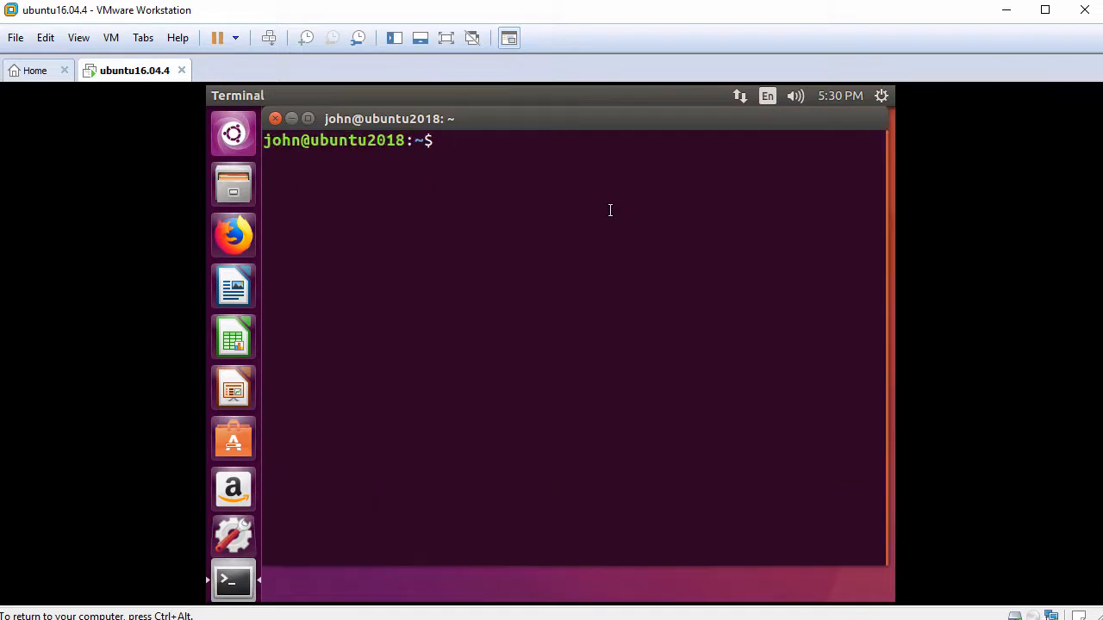
key(Return)
text(whoami)
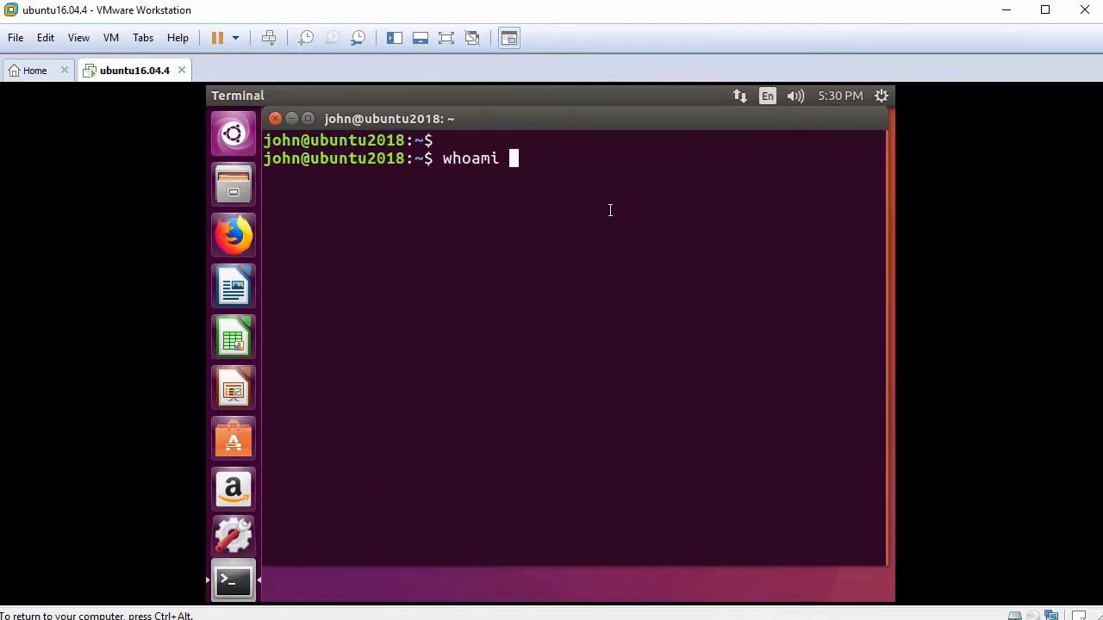
key(Return)
key(Return)
- Start a root shell with sudo bash, entering the account password
text(sudo bash)
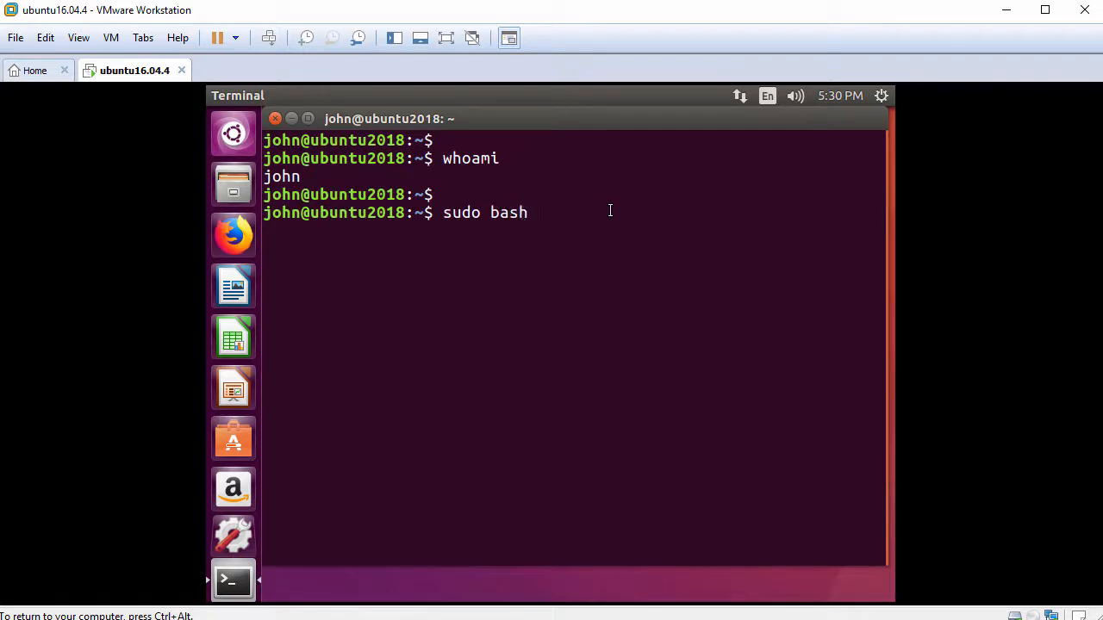
key(Return)
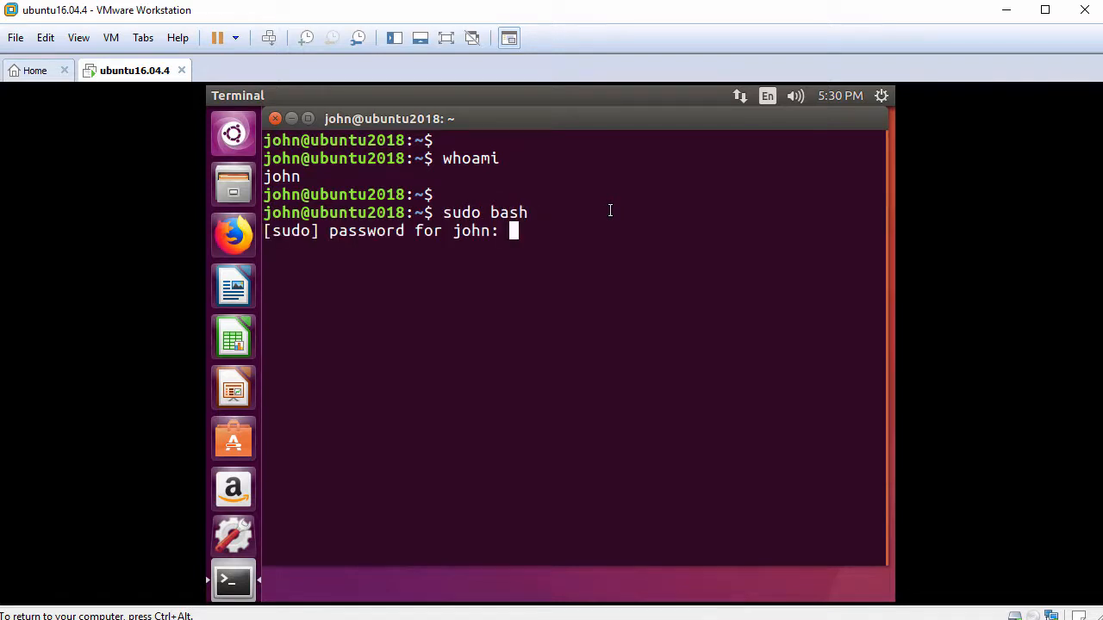
key(Return)
key(Return)
- Check the root shell's current user with whoami
text(whoami)
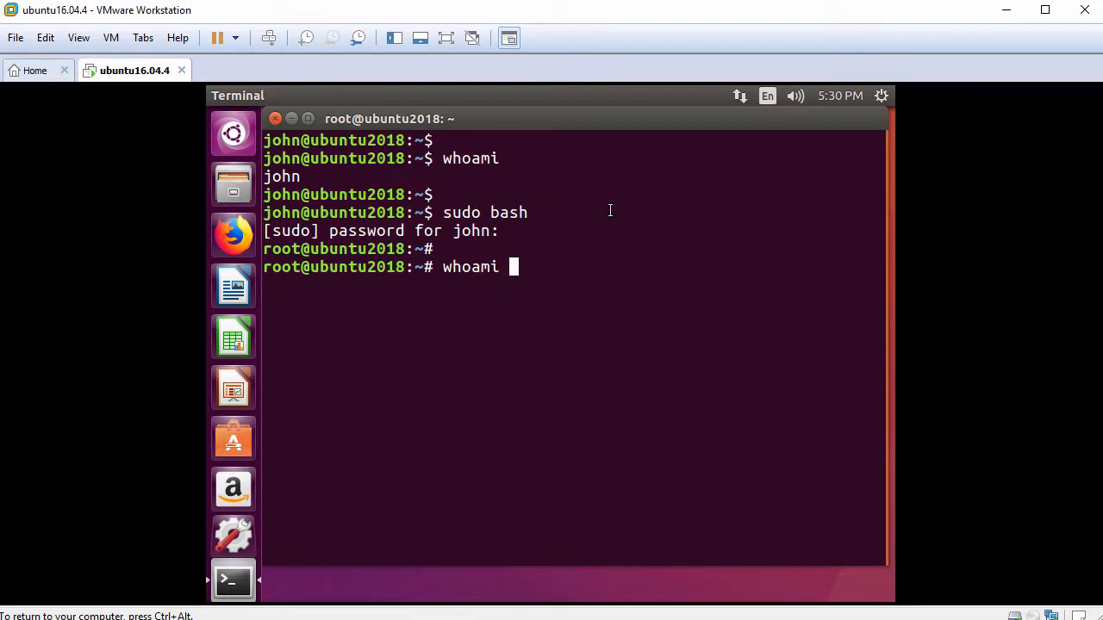
key(Return)
key(Return)
text(ping -c 3)
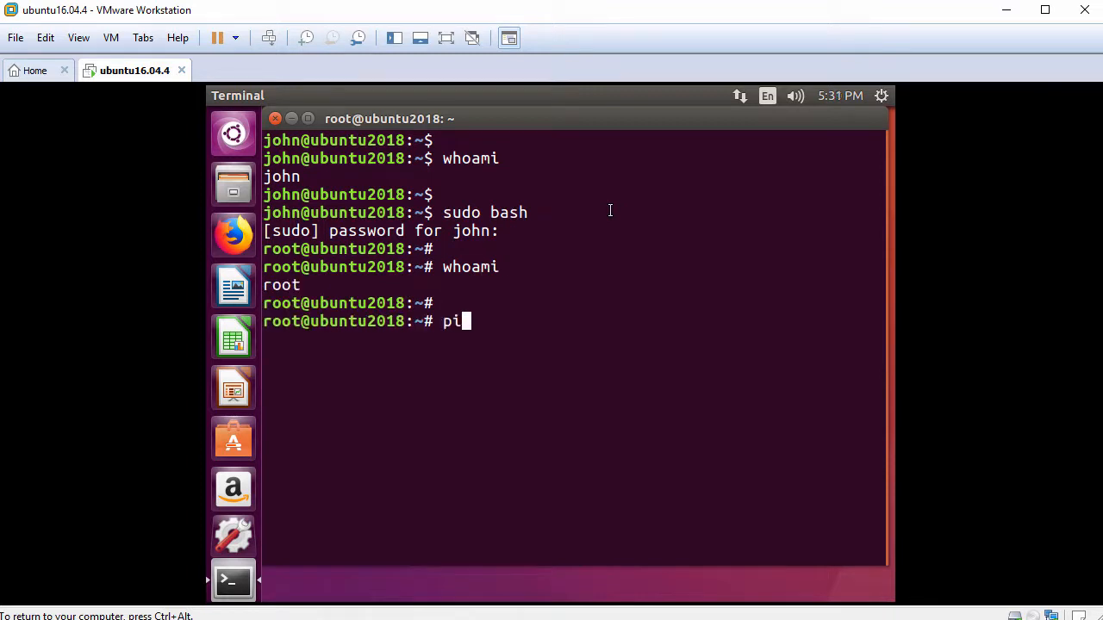
text( www)
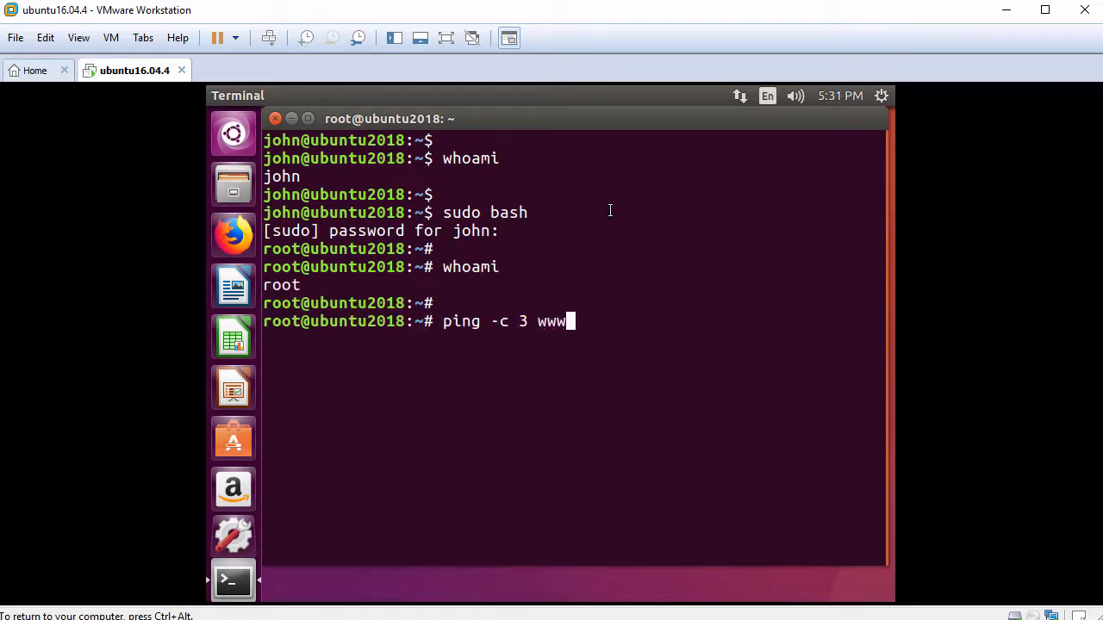
text(.google.com)
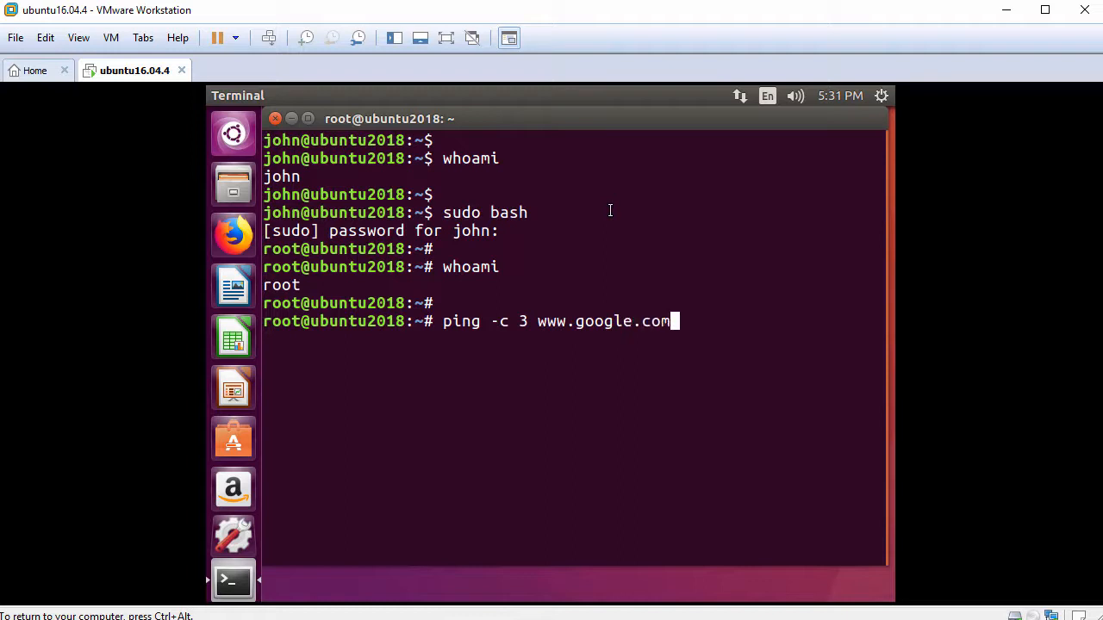
key(Return)
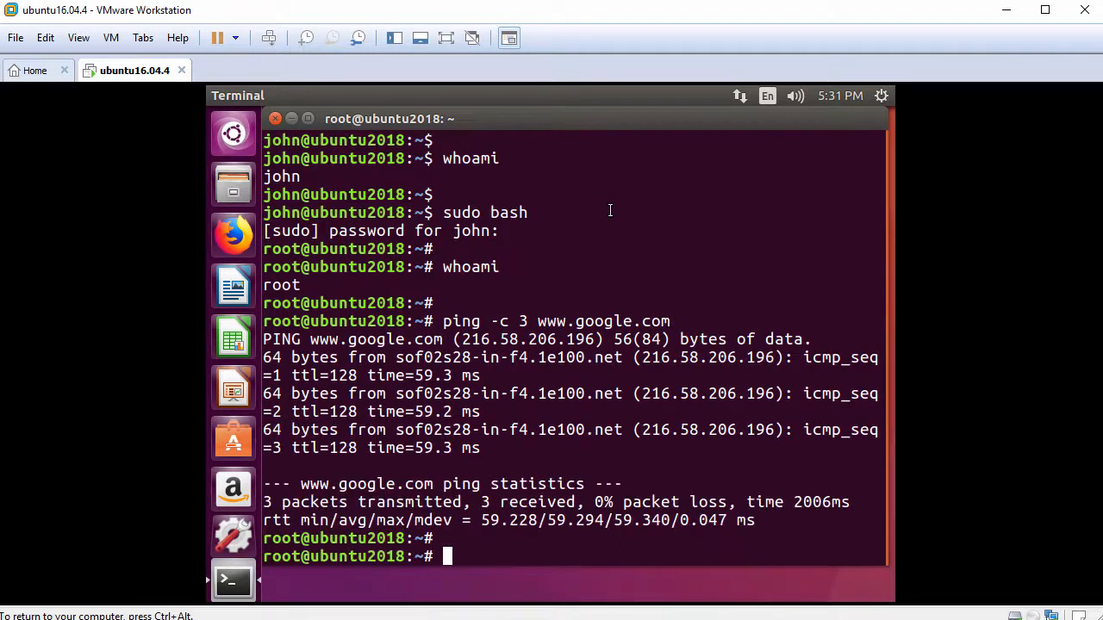
- Refresh the package lists from the root shell with apt update
text(apt update)
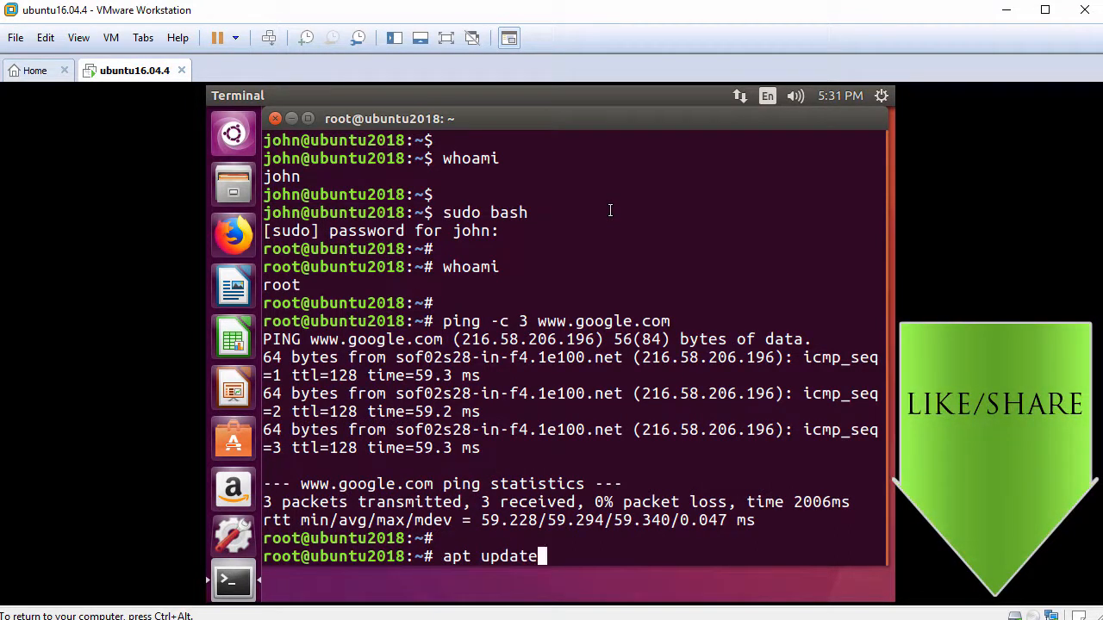
key(Return)
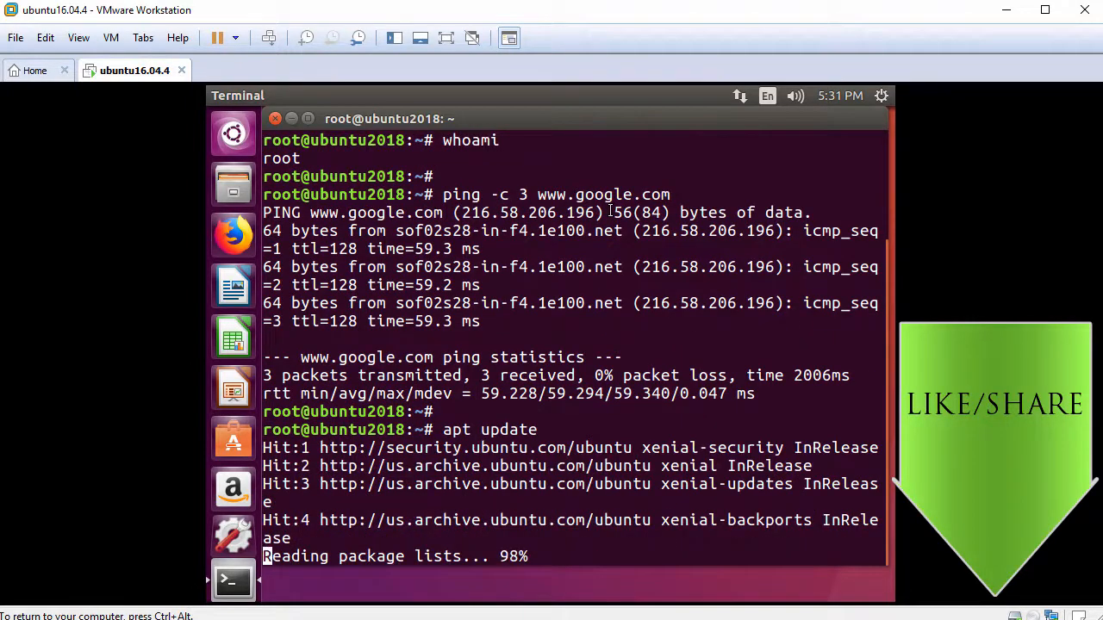
key(Return)
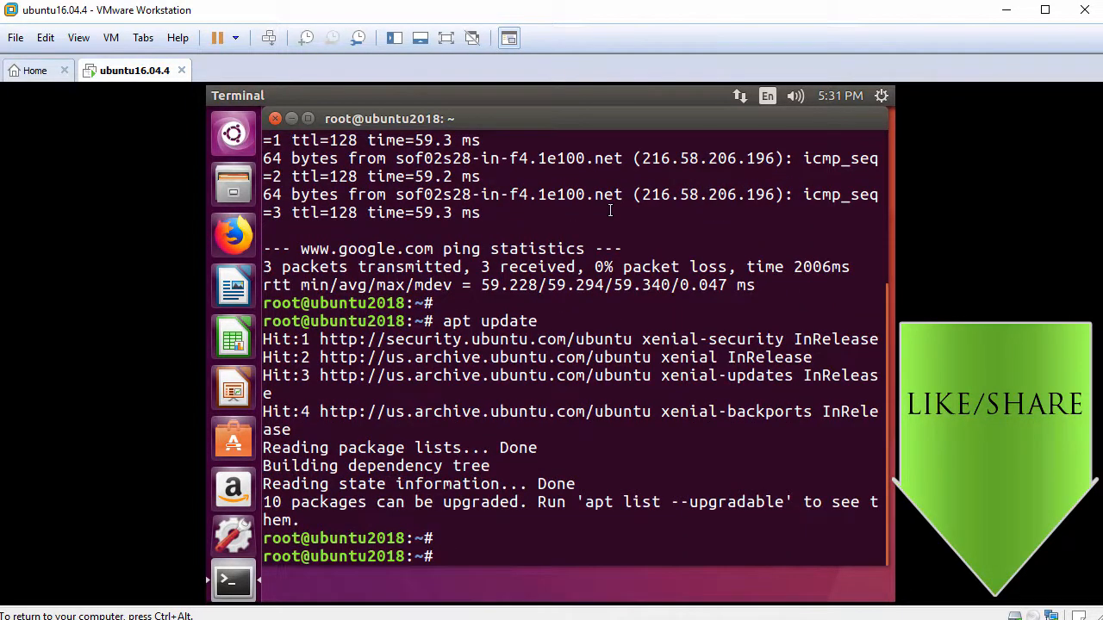
- Install the open-vm-tools-desktop package with apt, accepting the installation, and close the terminal
text(apt install )
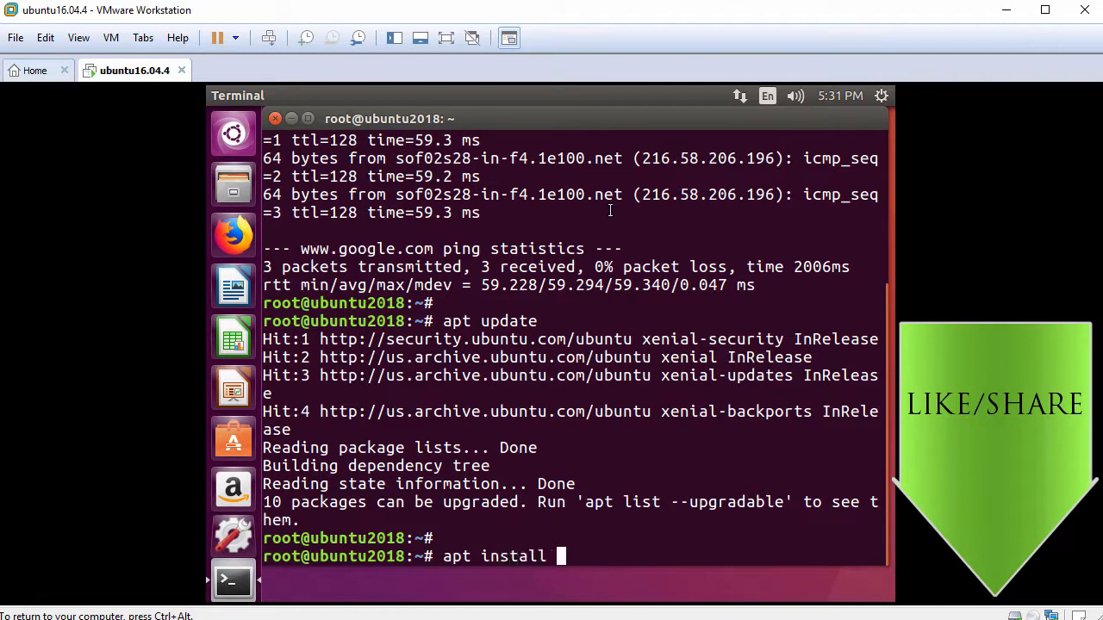
text(open-vm-tools-desktop)
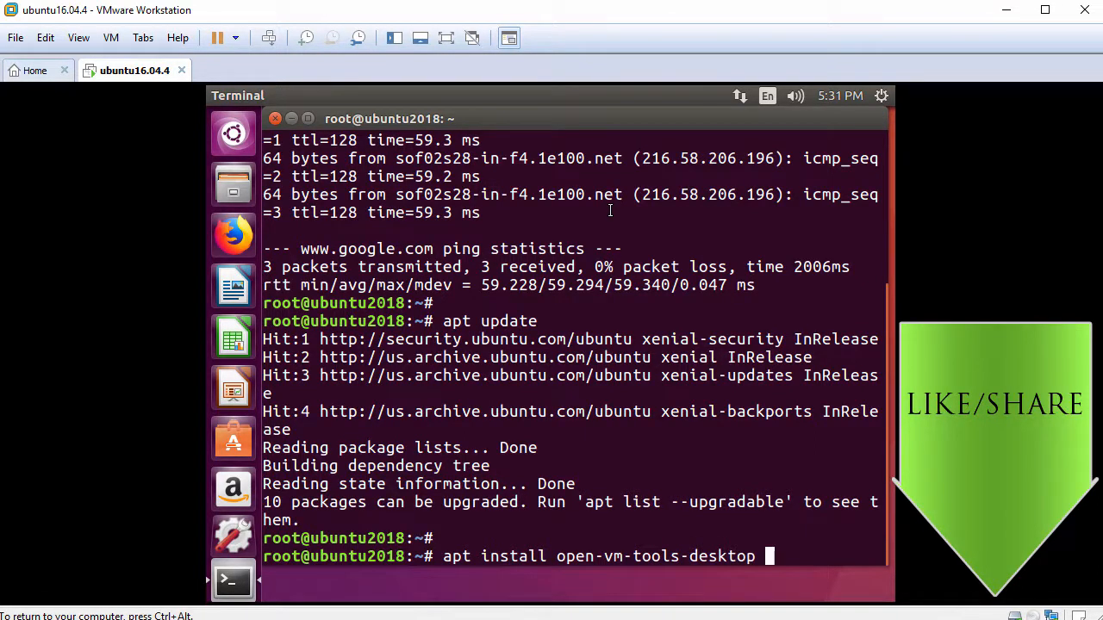
key(Return)
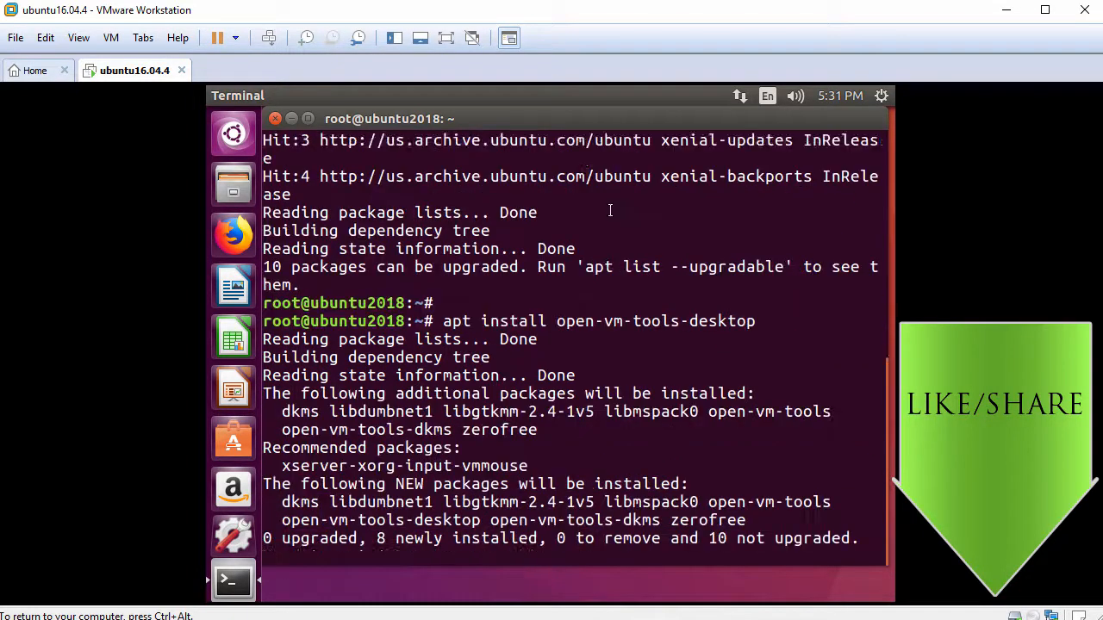
text(y)
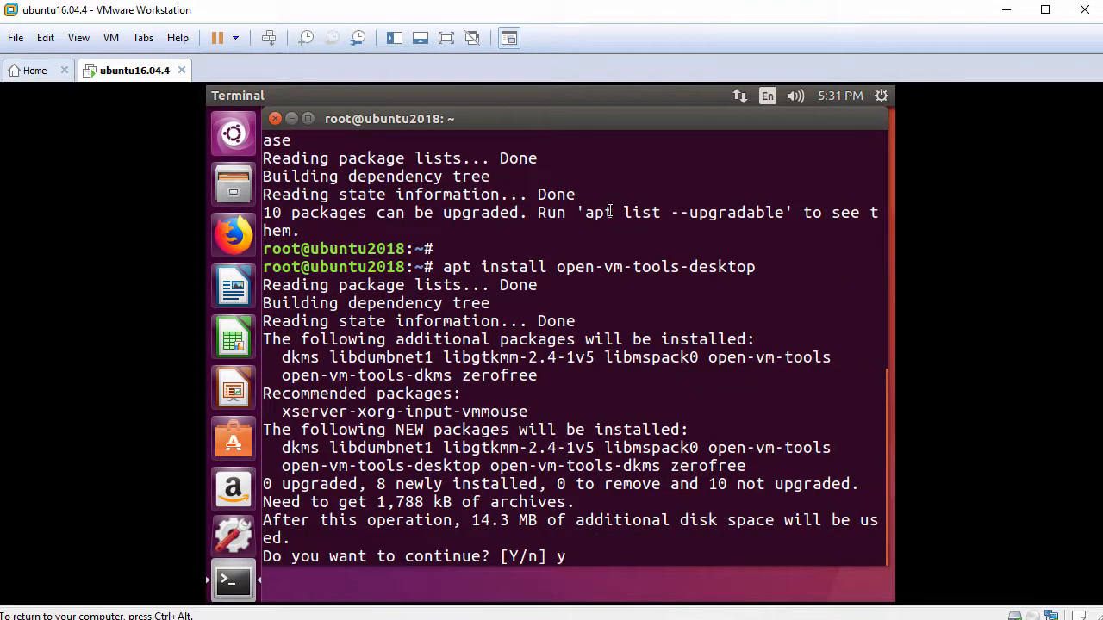
key(Return)
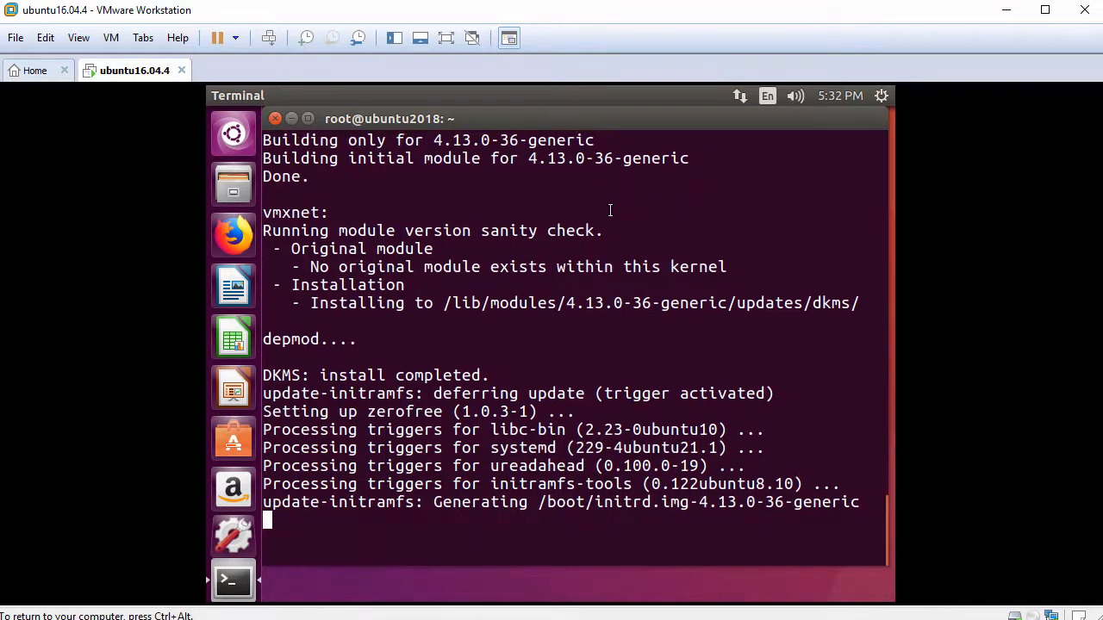
key(Return)
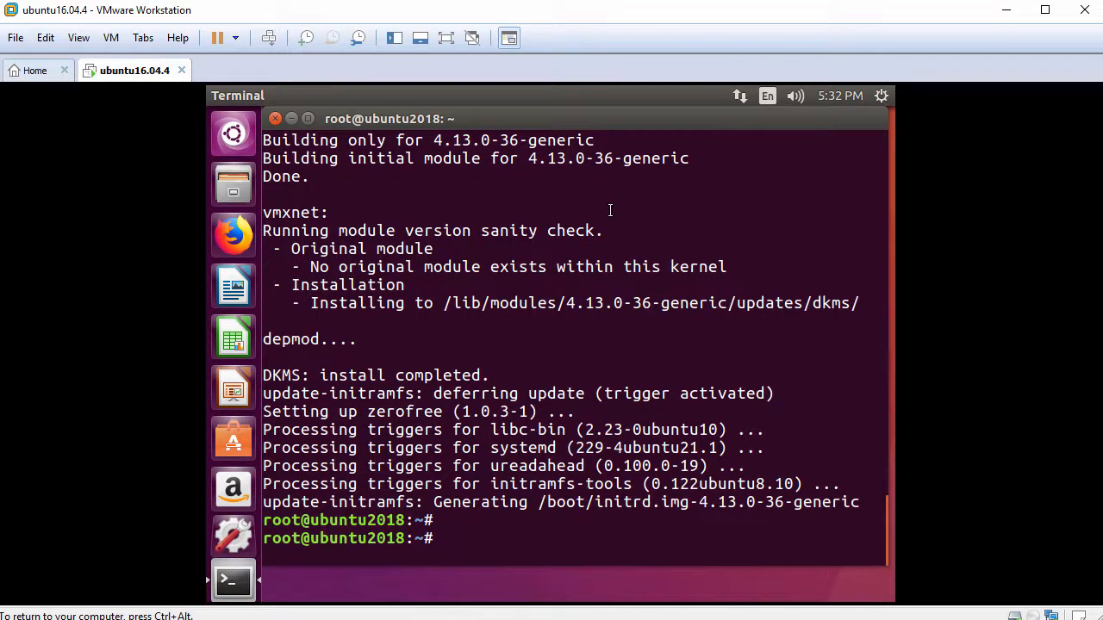
click(278, 118)
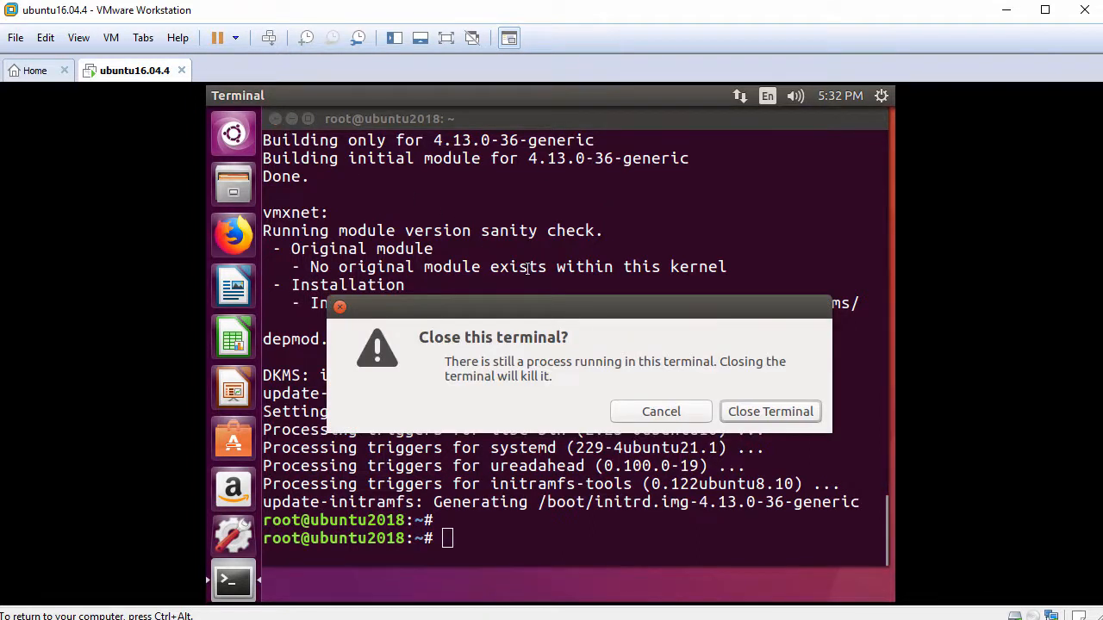
click(755, 419)
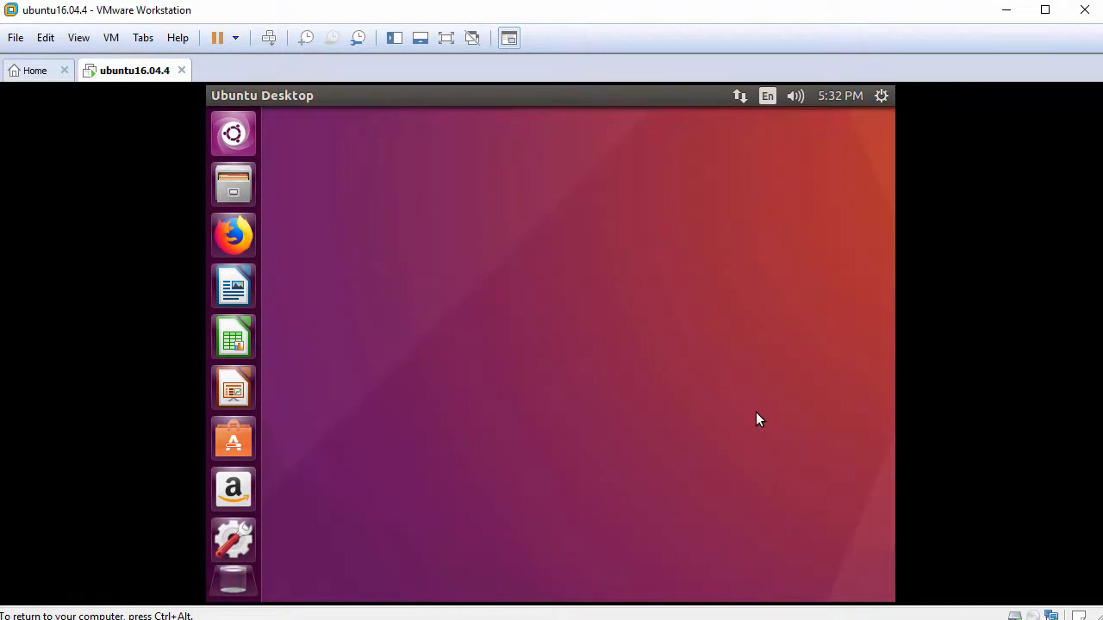
- Restart the Ubuntu guest and log back in with the account password
click(882, 97)
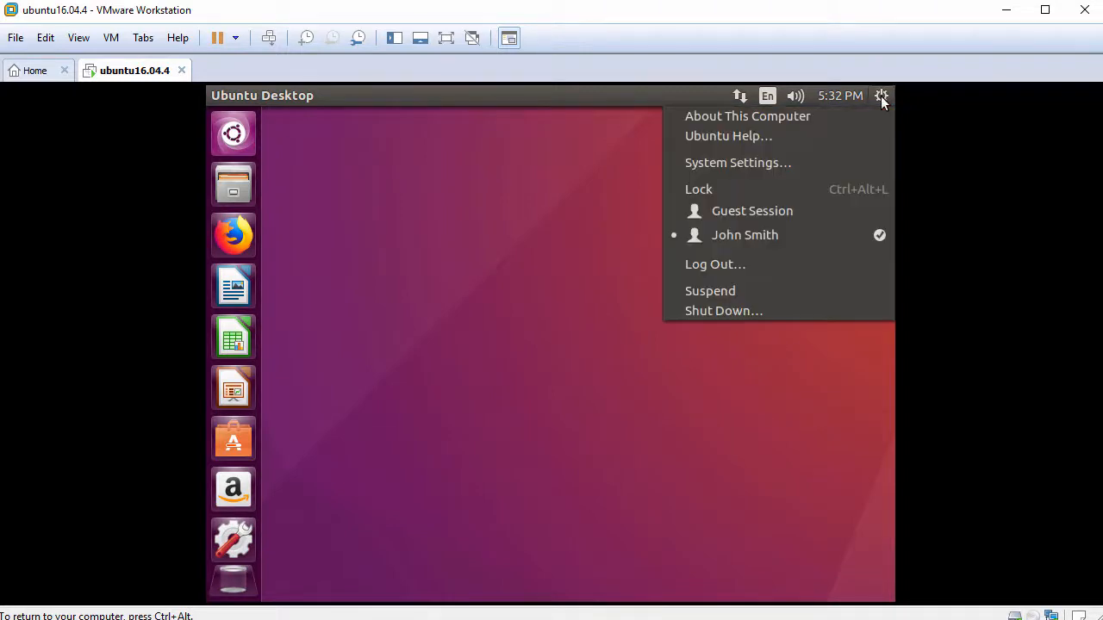
click(757, 310)
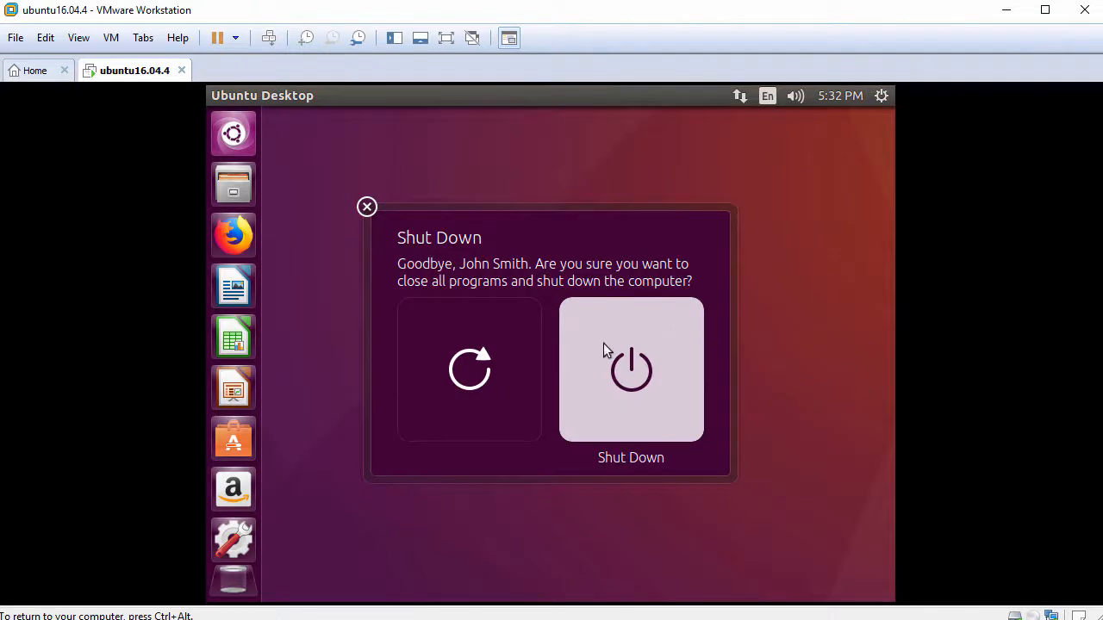
click(467, 367)
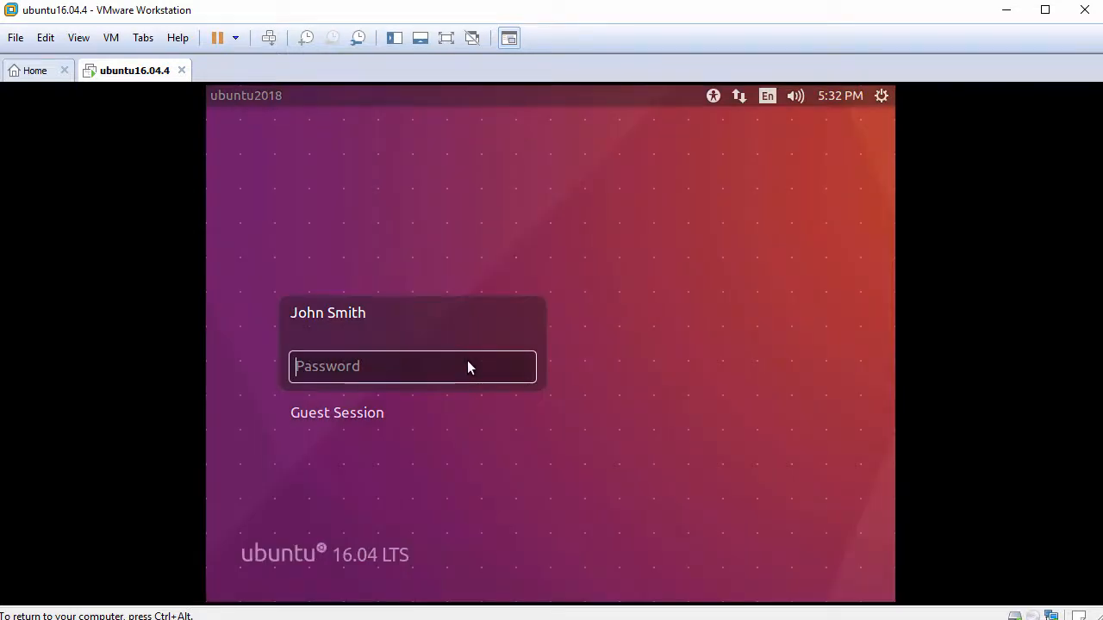
text(**********)
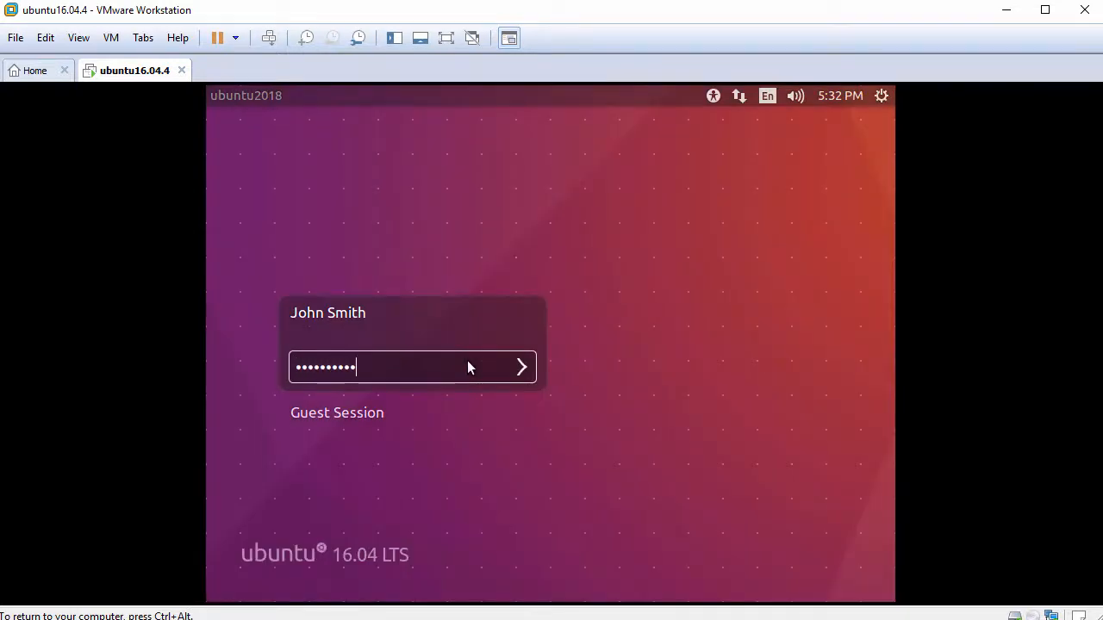
key(Return)
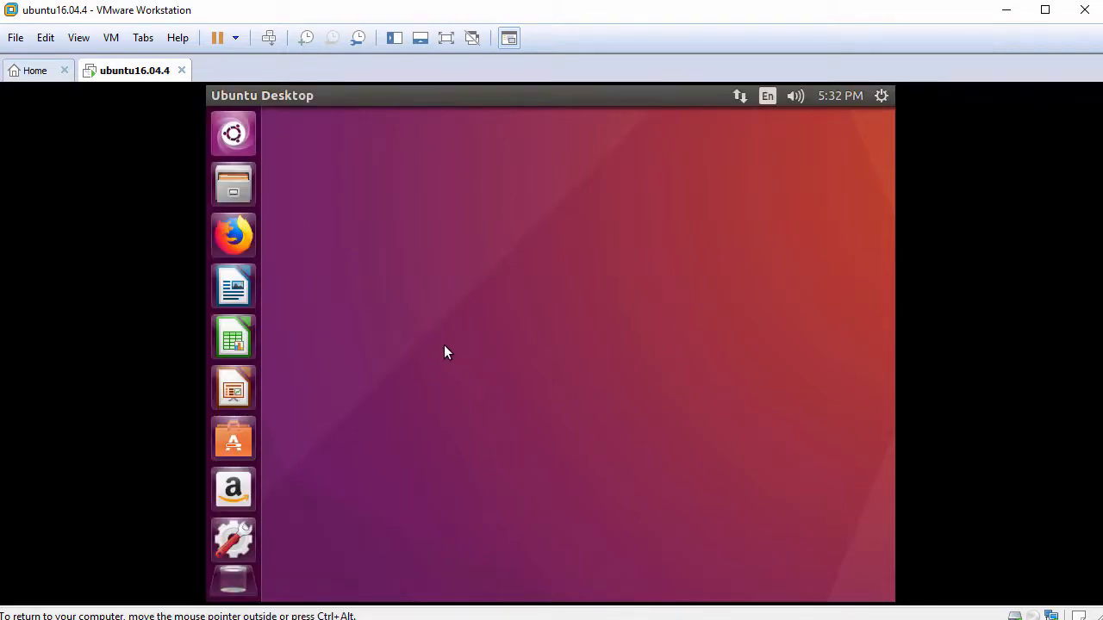
- Resize the guest display to the virtual machine window with Fit Guest Now
click(85, 39)
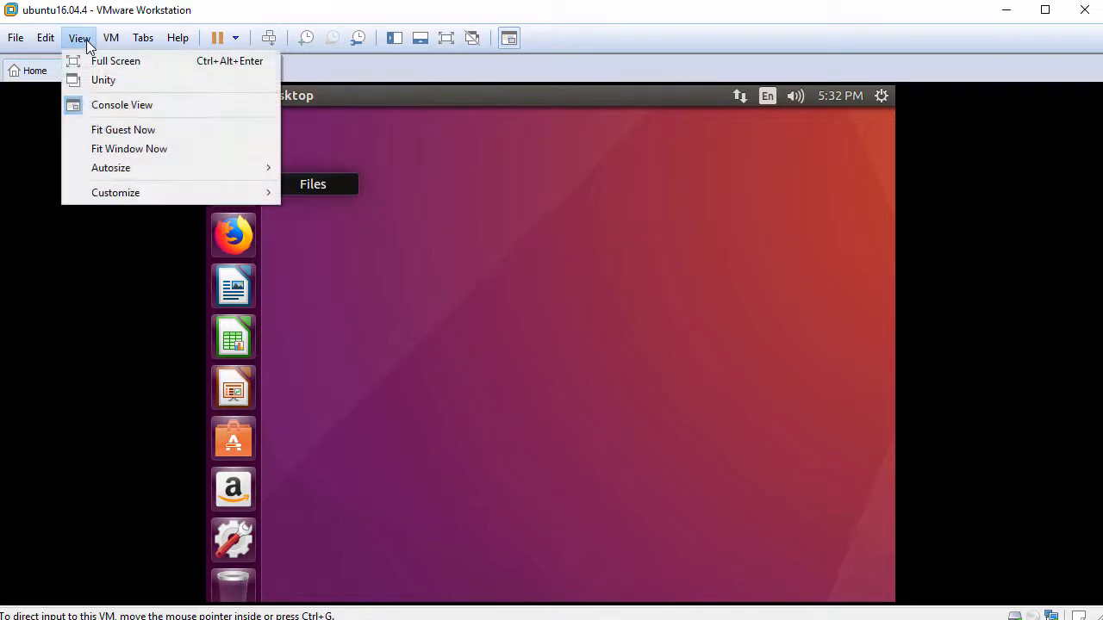
click(169, 129)
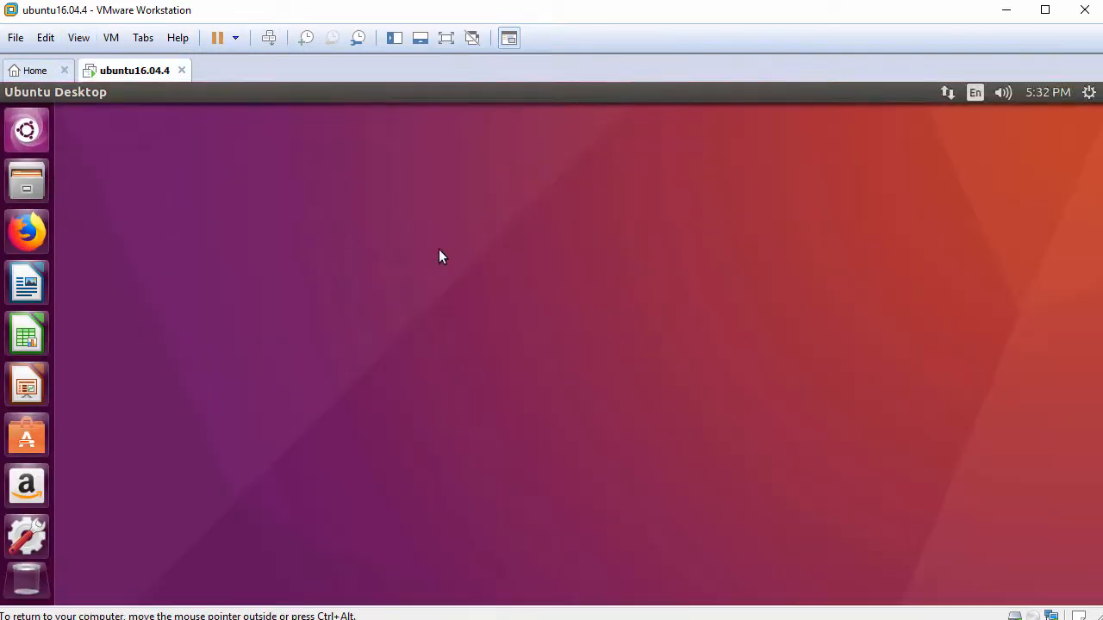
- Open the guest's Home folder and paste FileFromHost.txt, copied on the host, into it
click(35, 185)
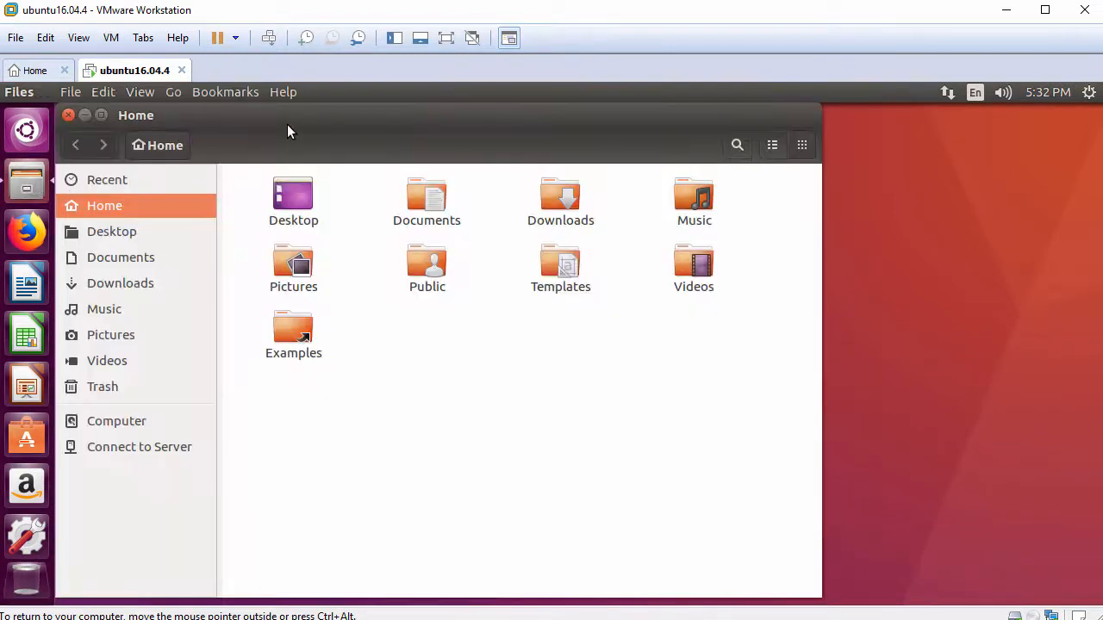
drag(324, 120, 359, 123)
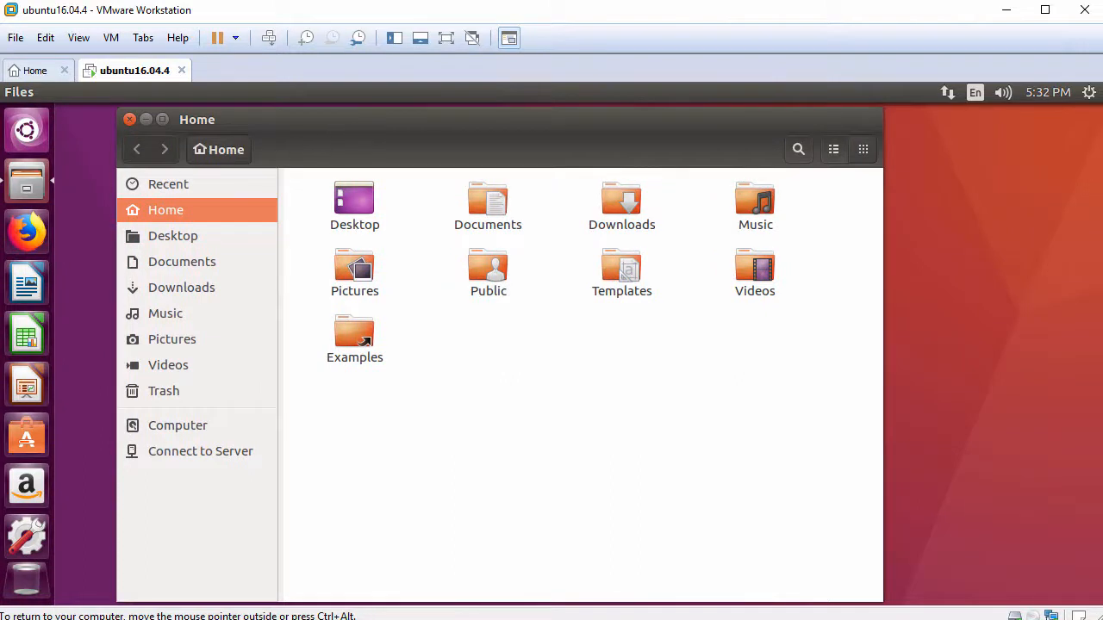
right_click(566, 329)
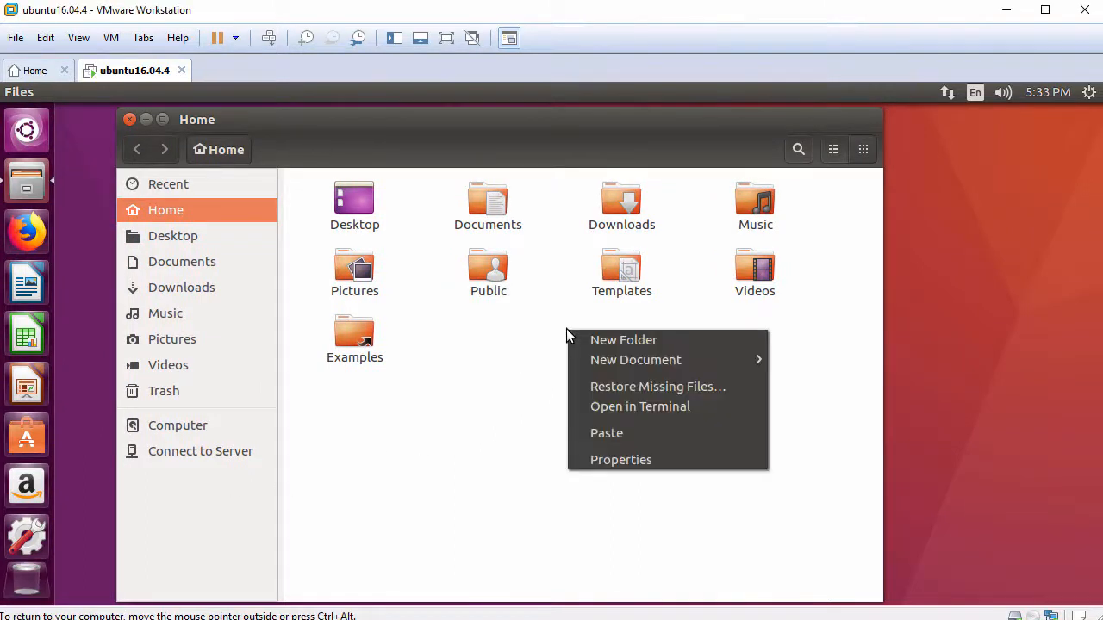
click(644, 435)
click(439, 392)
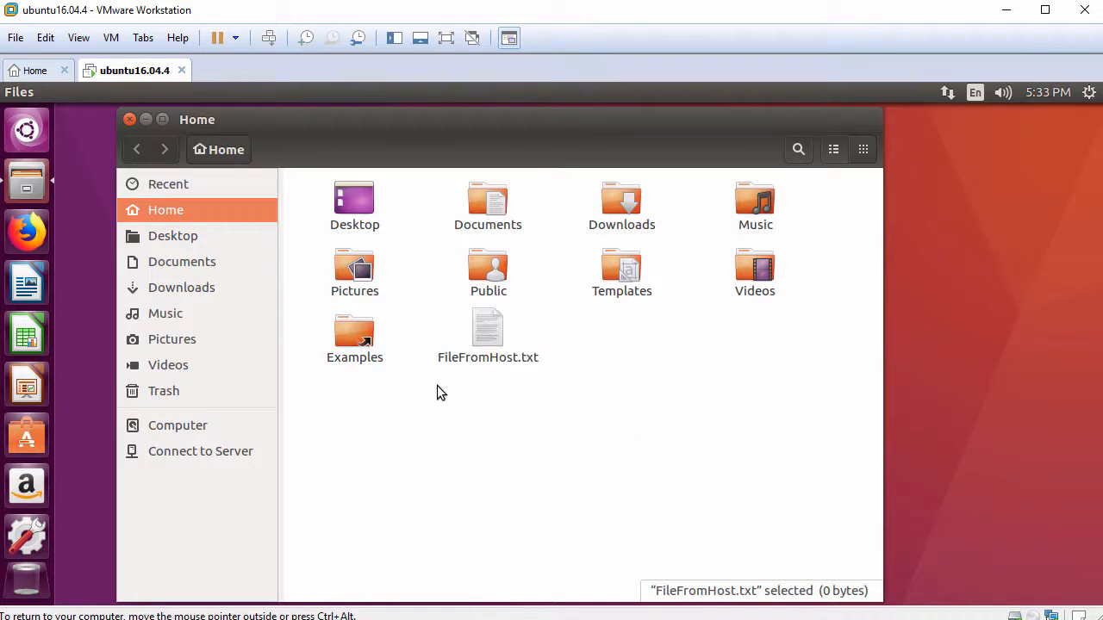
- Open FileFromHost.txt in the text editor and paste the host clipboard text "This text has been copied from the host clipboard"
double_click(485, 338)
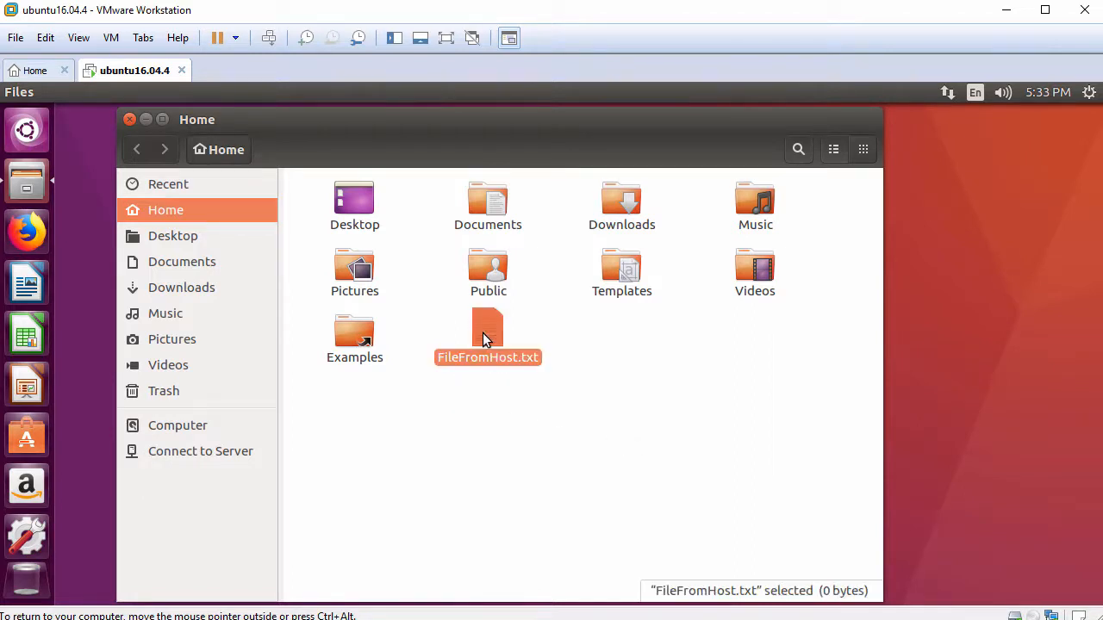
drag(451, 125, 524, 124)
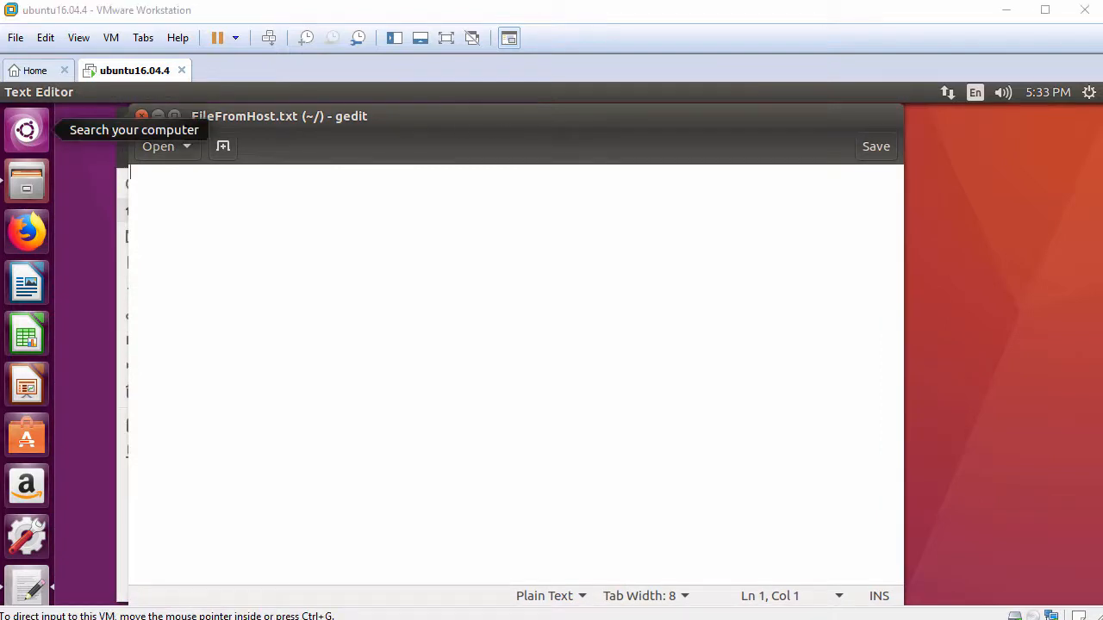
right_click(436, 232)
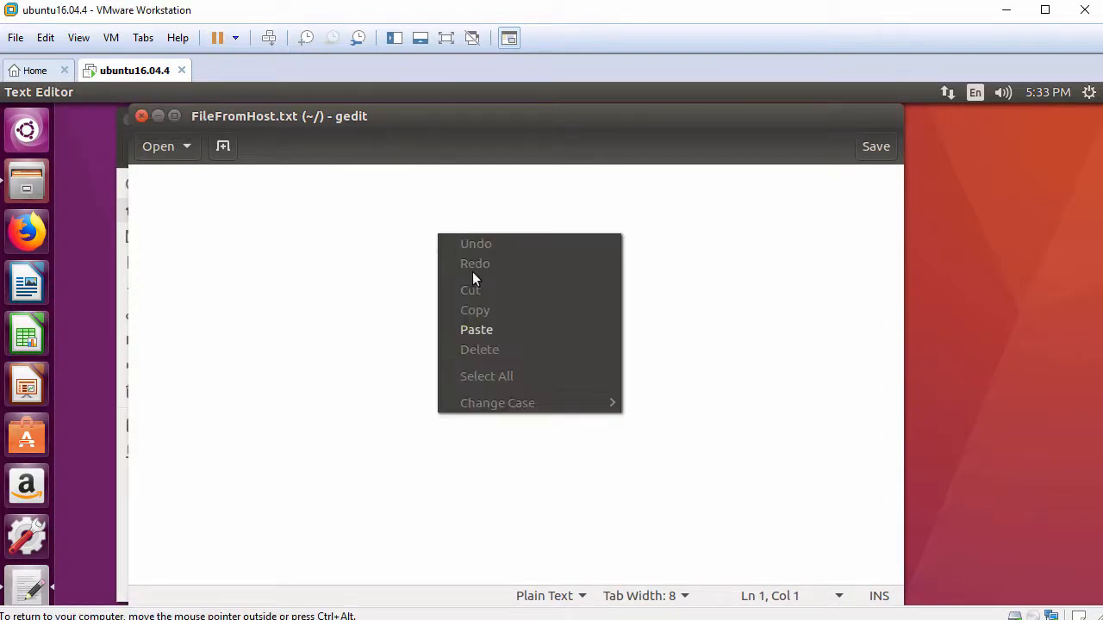
click(510, 329)
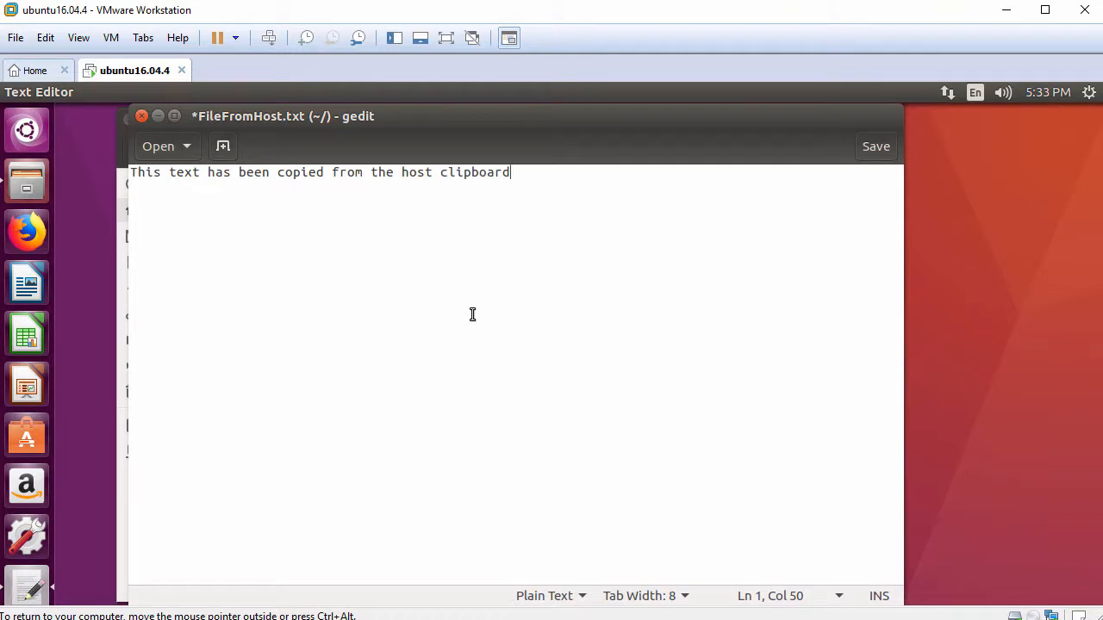
drag(130, 172, 544, 169)
click(574, 181)
- Close FileFromHost.txt without saving and close the Home folder window
click(143, 118)
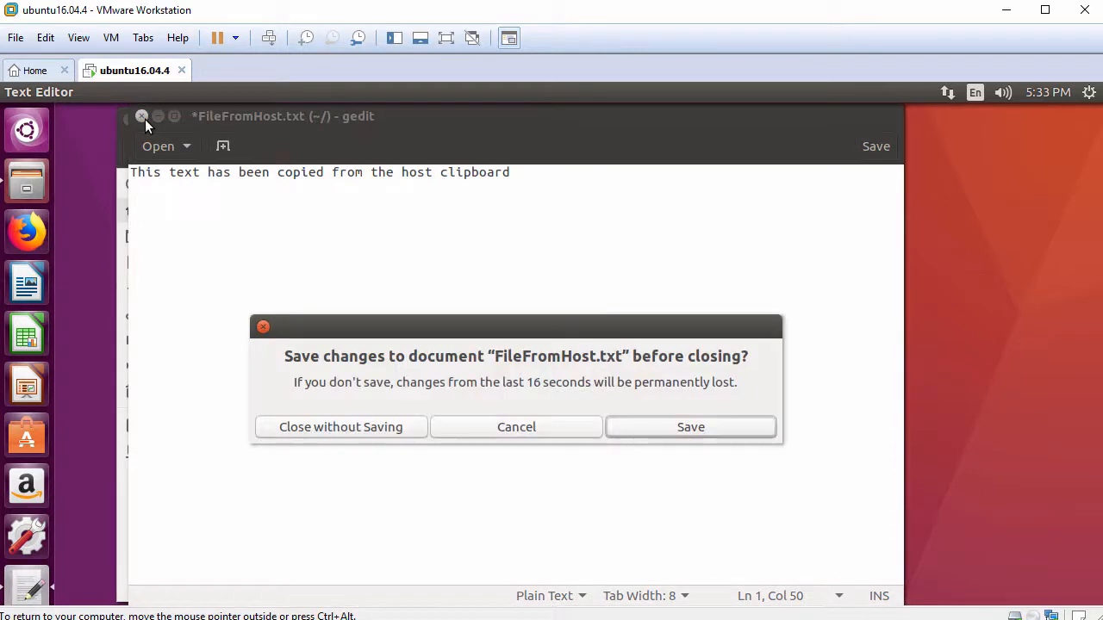
click(320, 429)
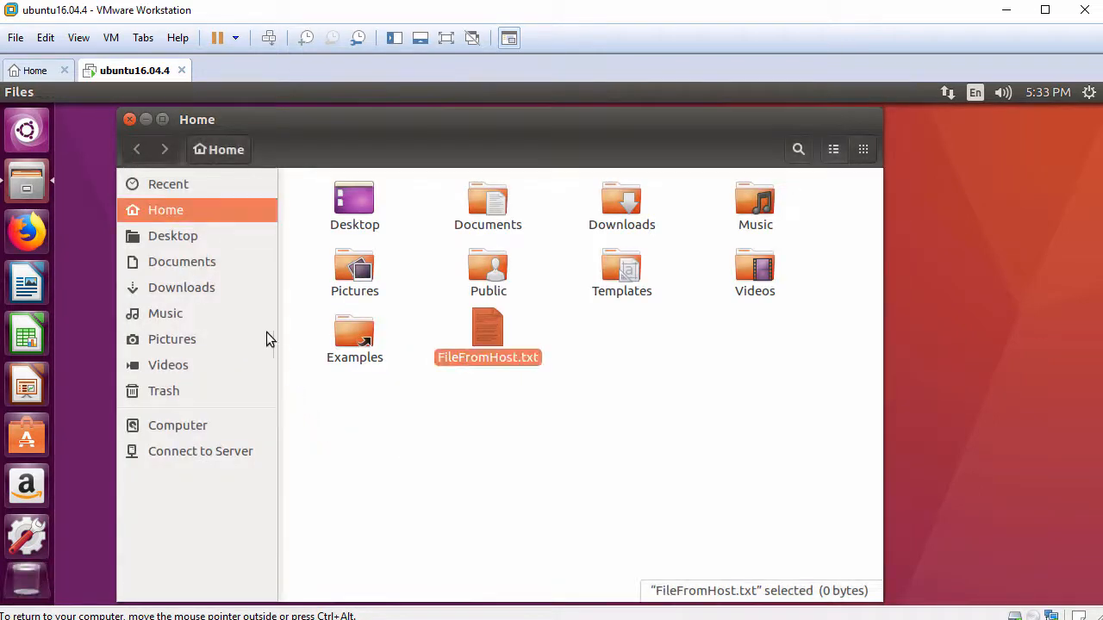
click(129, 121)
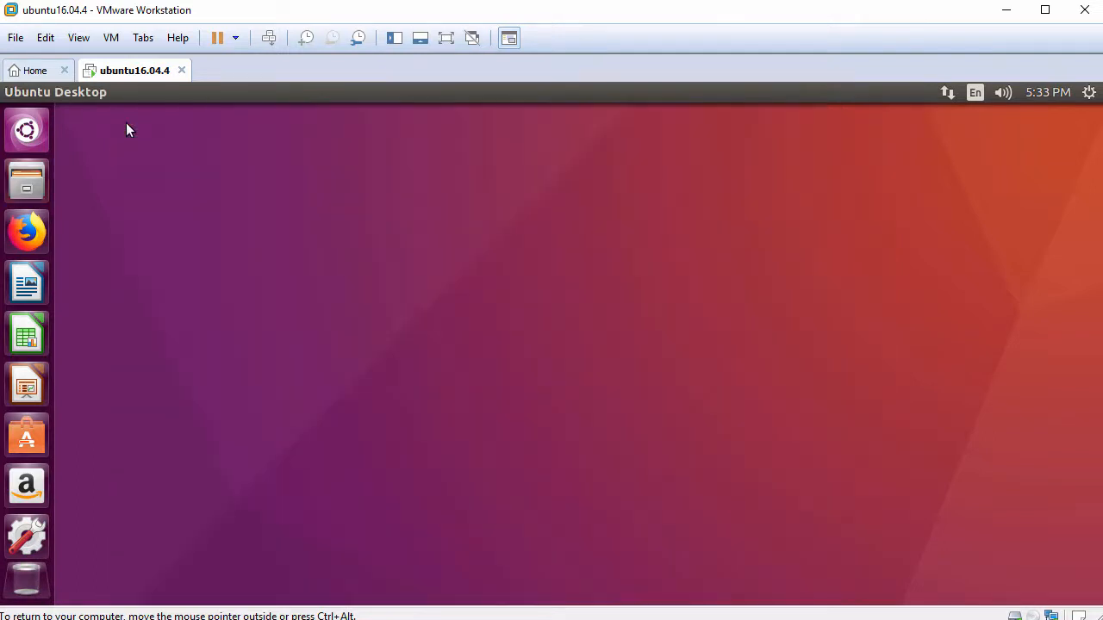
- Open a terminal from the guest desktop, enlarge its text and widen its window
right_click(397, 140)
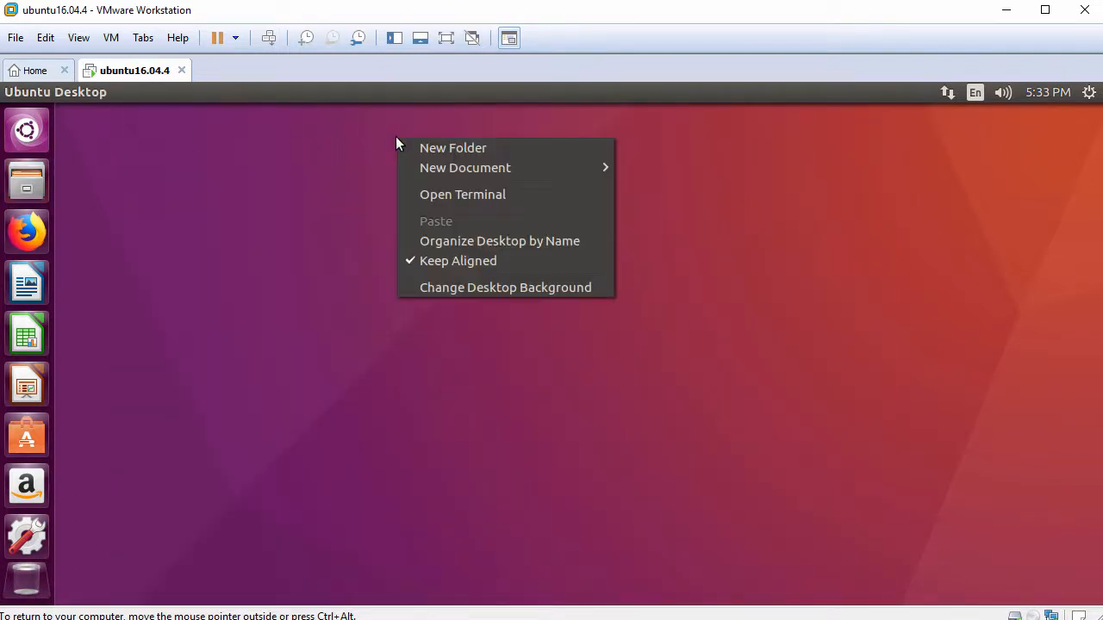
click(512, 198)
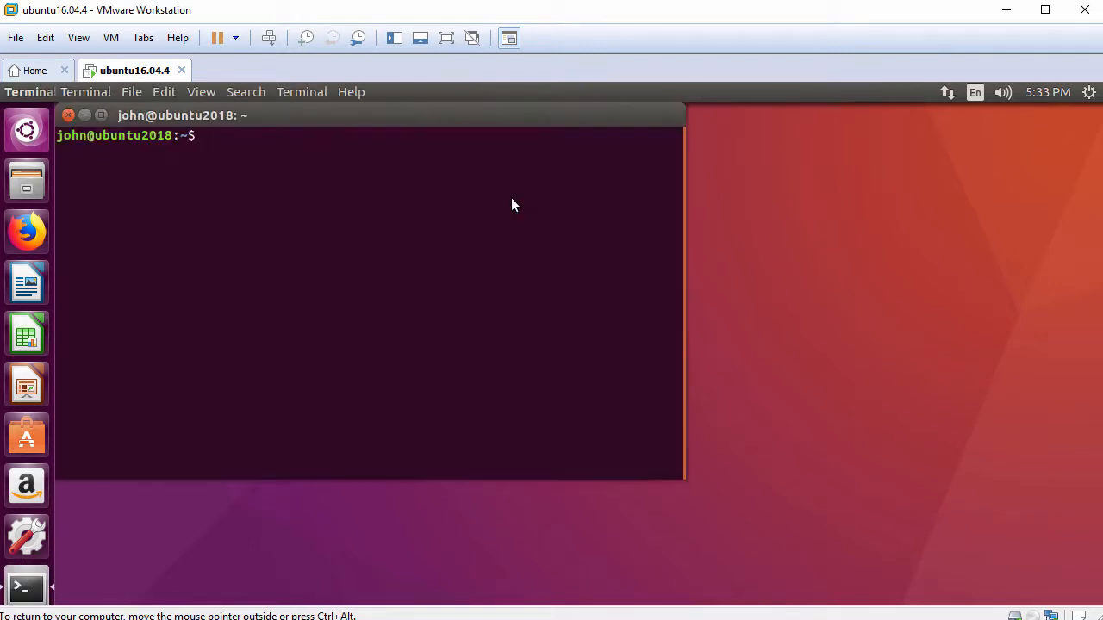
key(ctrl+plus)
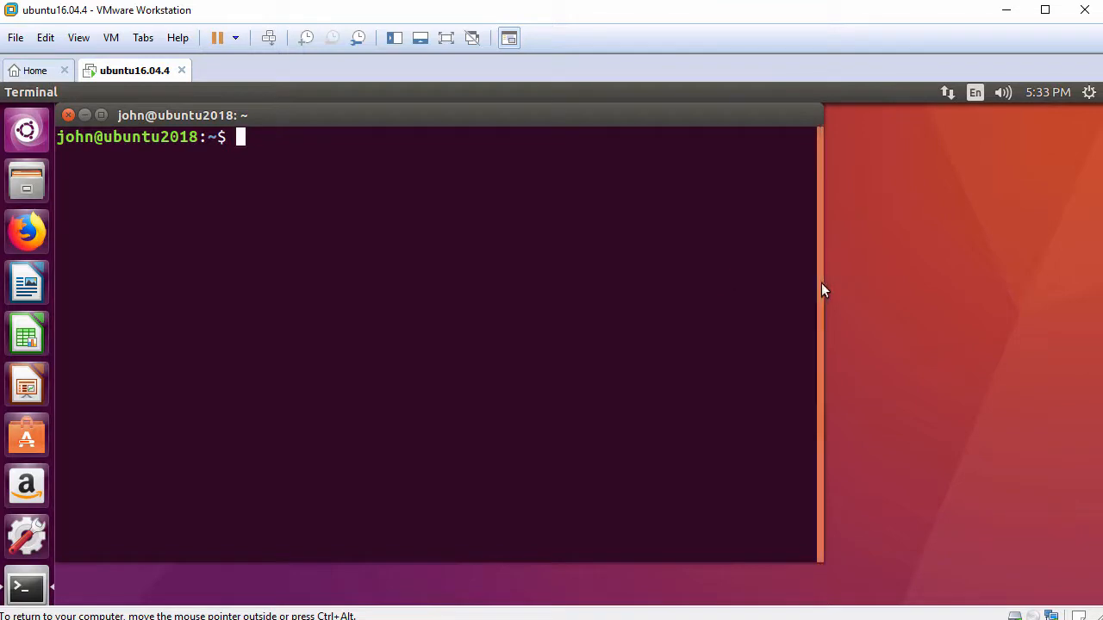
drag(821, 283, 1009, 284)
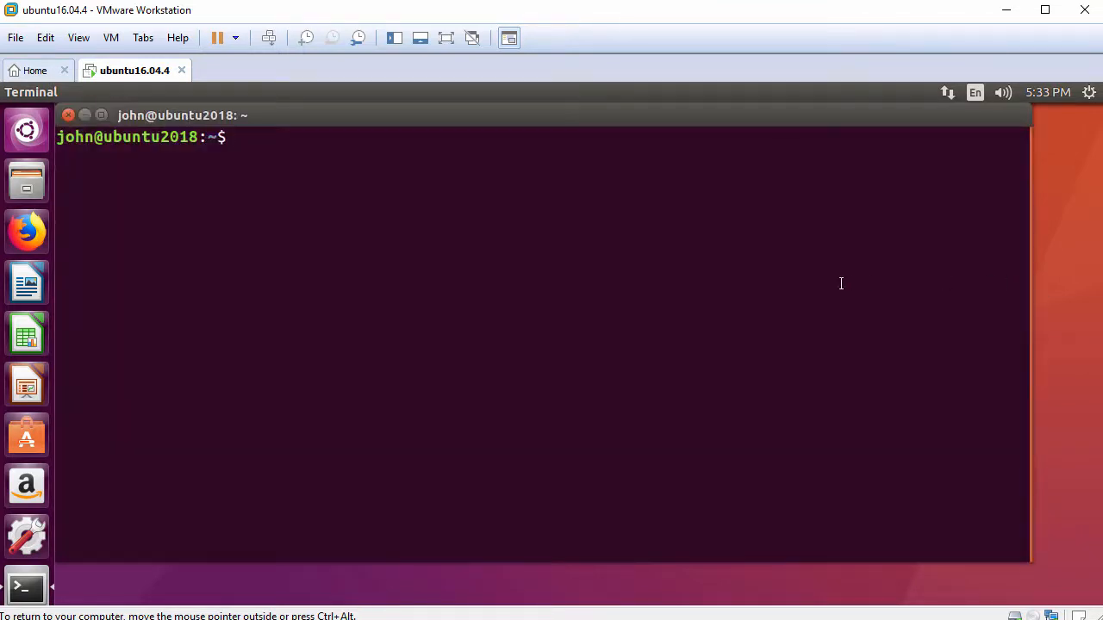
- Run hostnamectl in the terminal and highlight the Operating System line in its output
key(Return)
text(hostnamectl)
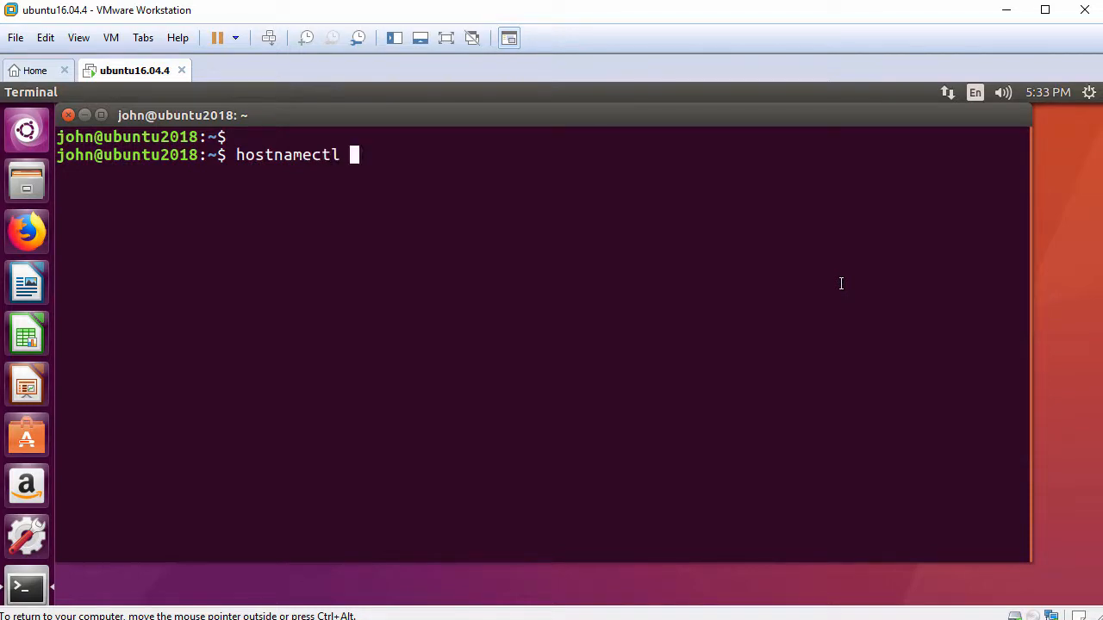
key(Return)
key(Return)
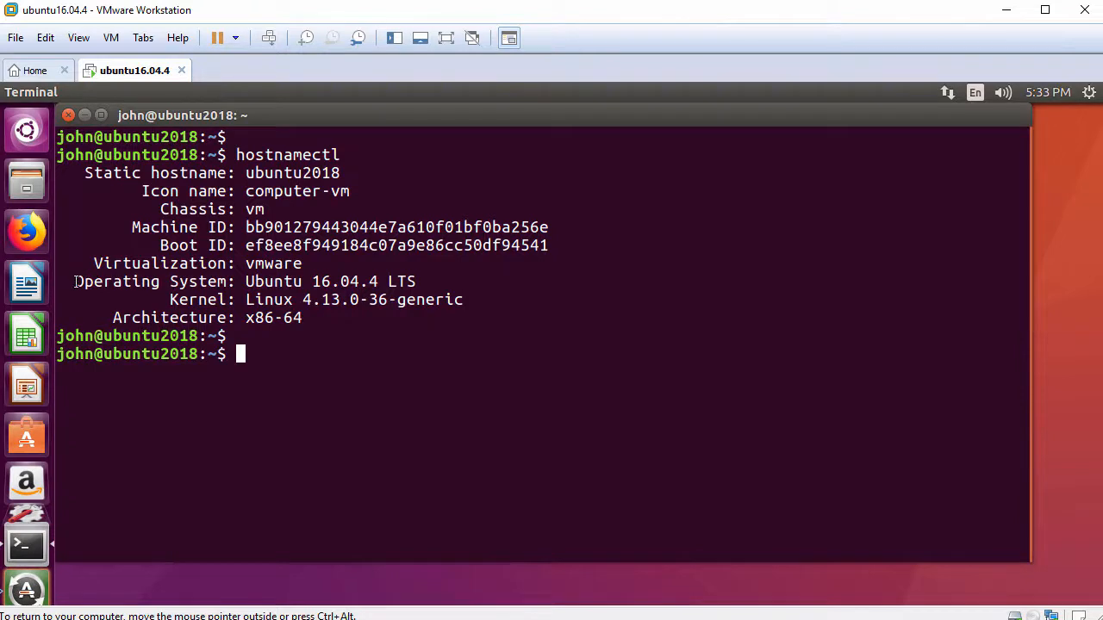
drag(75, 282, 424, 281)
- Check the VMware tools service with systemctl status open-vm-tools.service and highlight its Active state
text(sys)
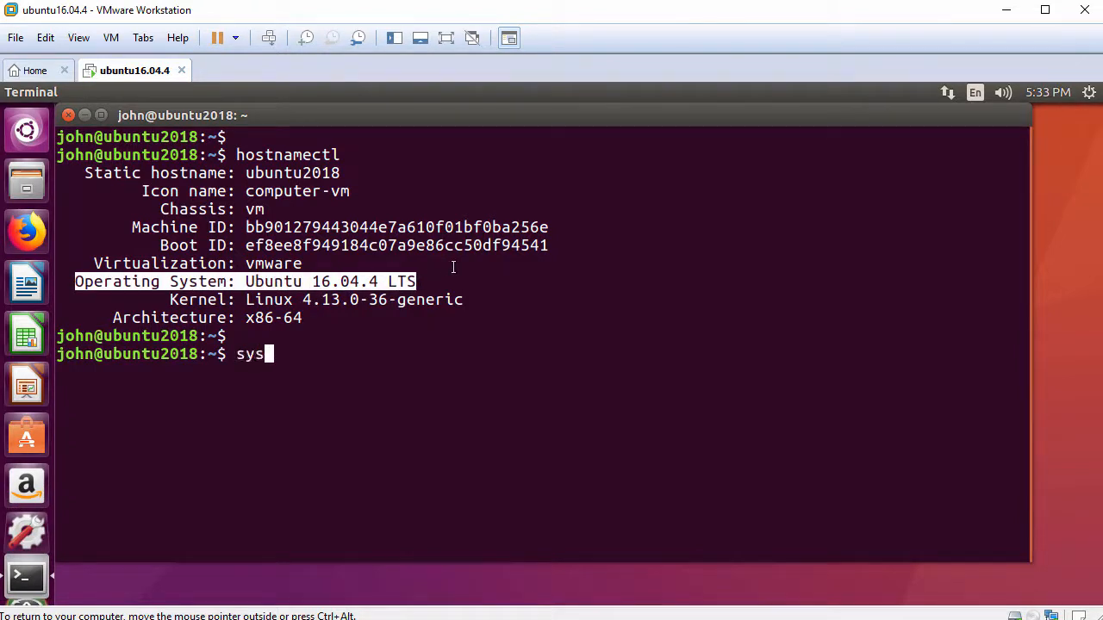
text(temctl status open-v)
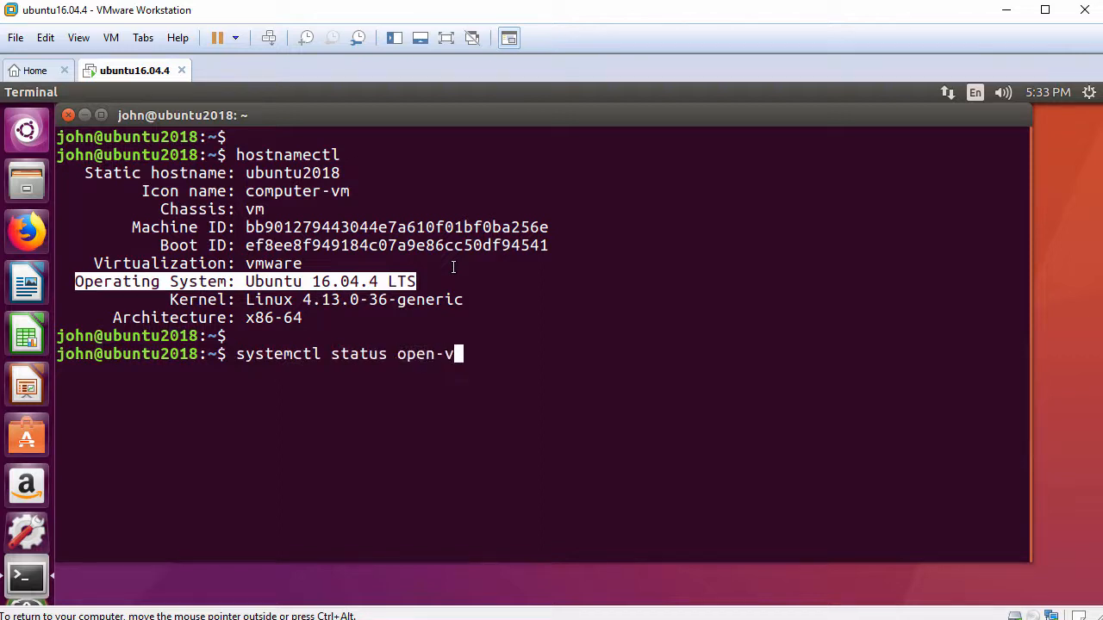
key(Tab)
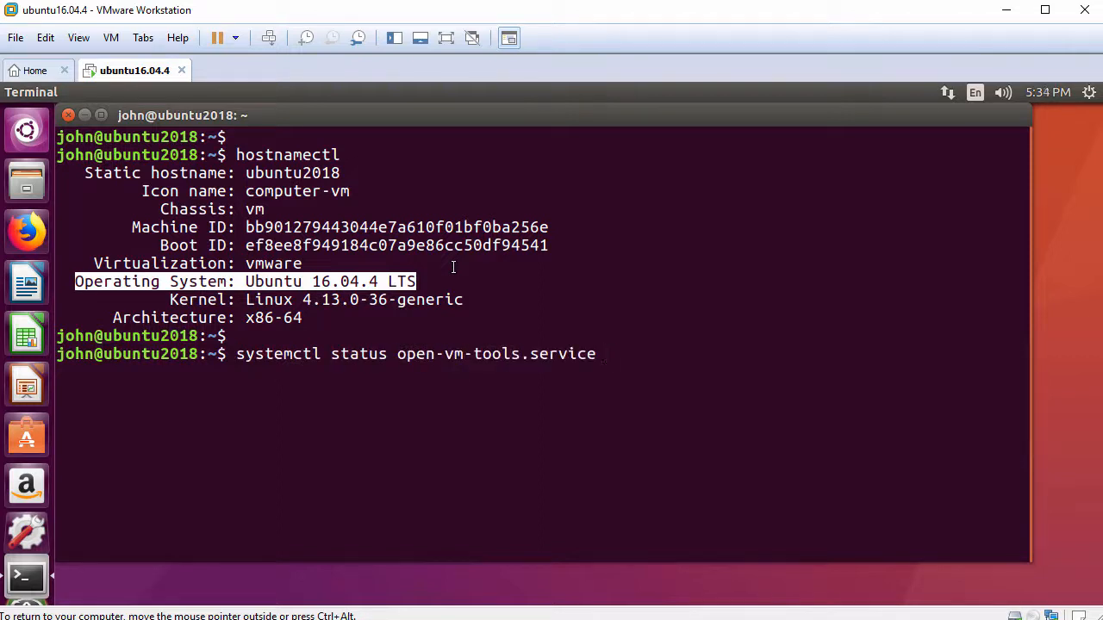
key(Return)
key(Return)
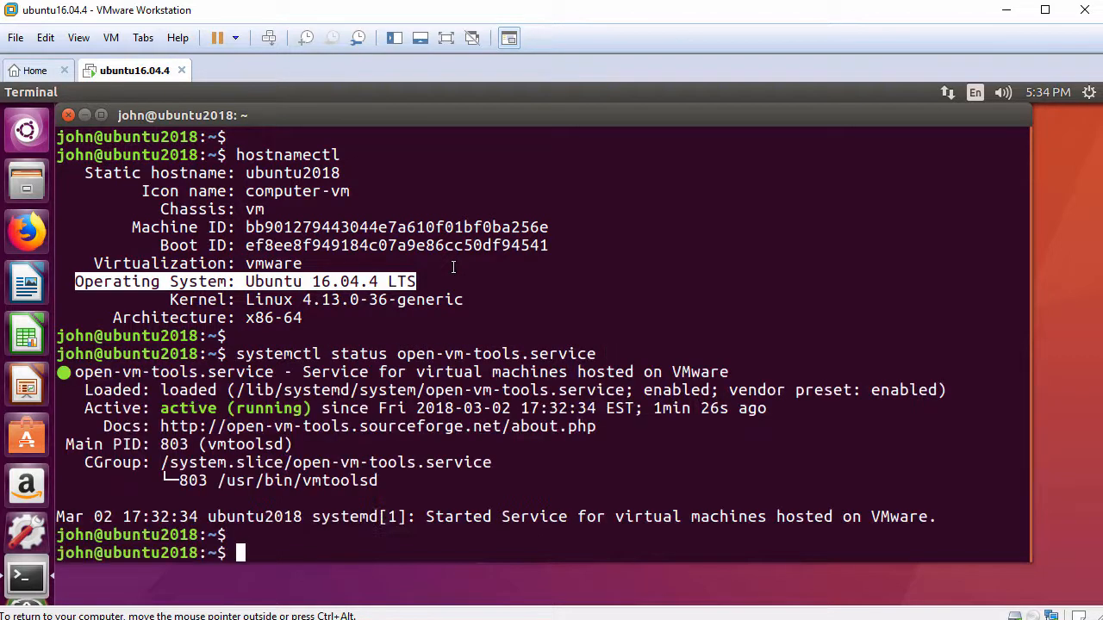
drag(84, 408, 321, 410)
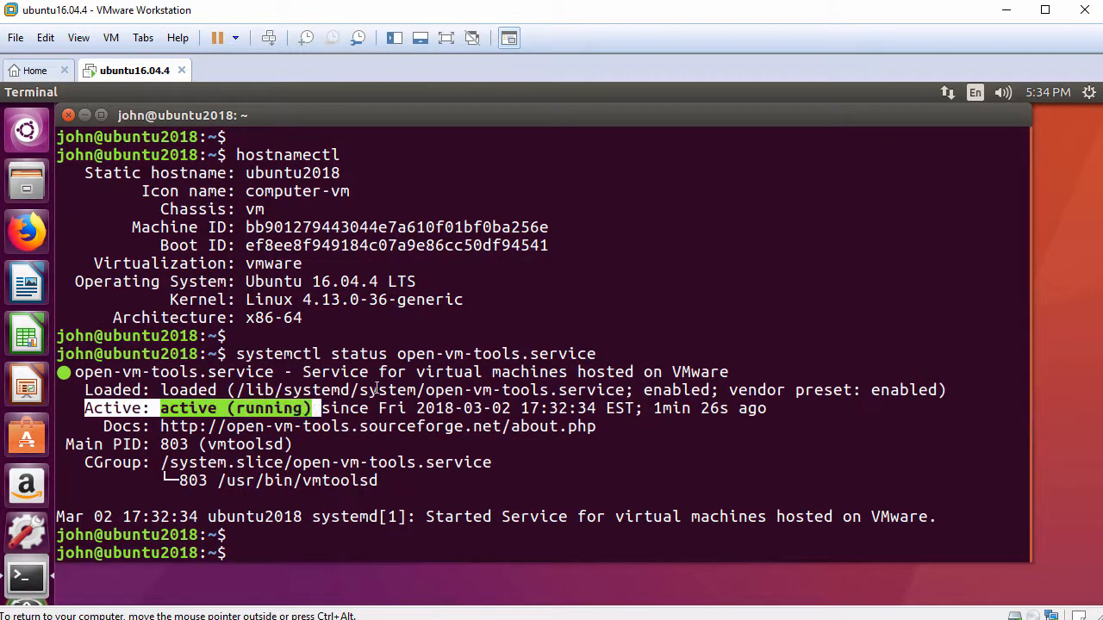
text(ping -c 3 www.google.com)
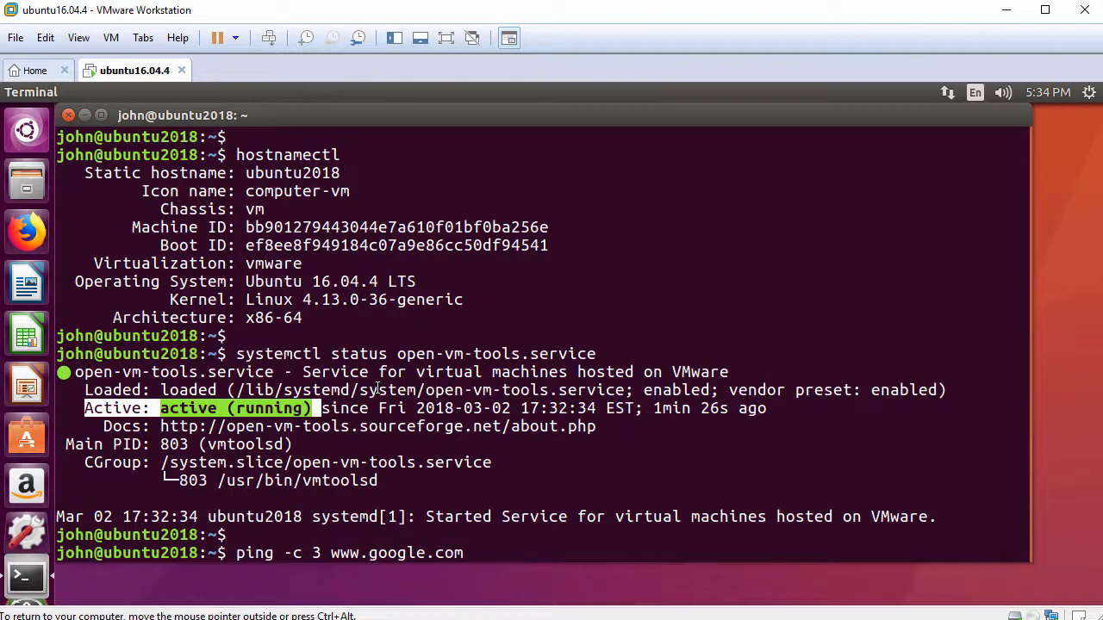
key(Return)
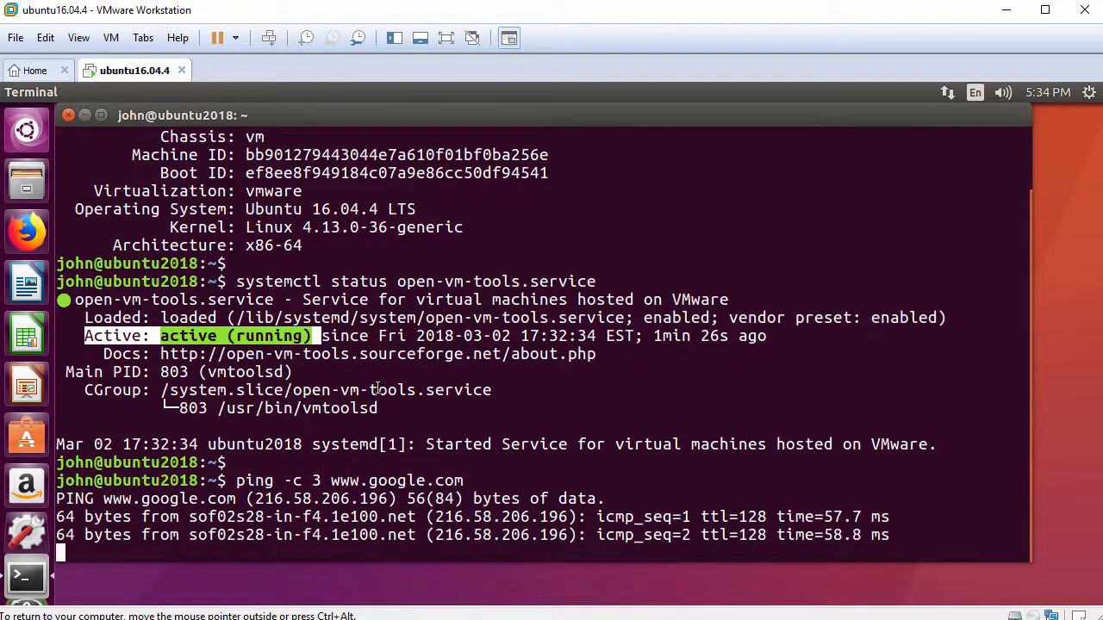
key(Return)
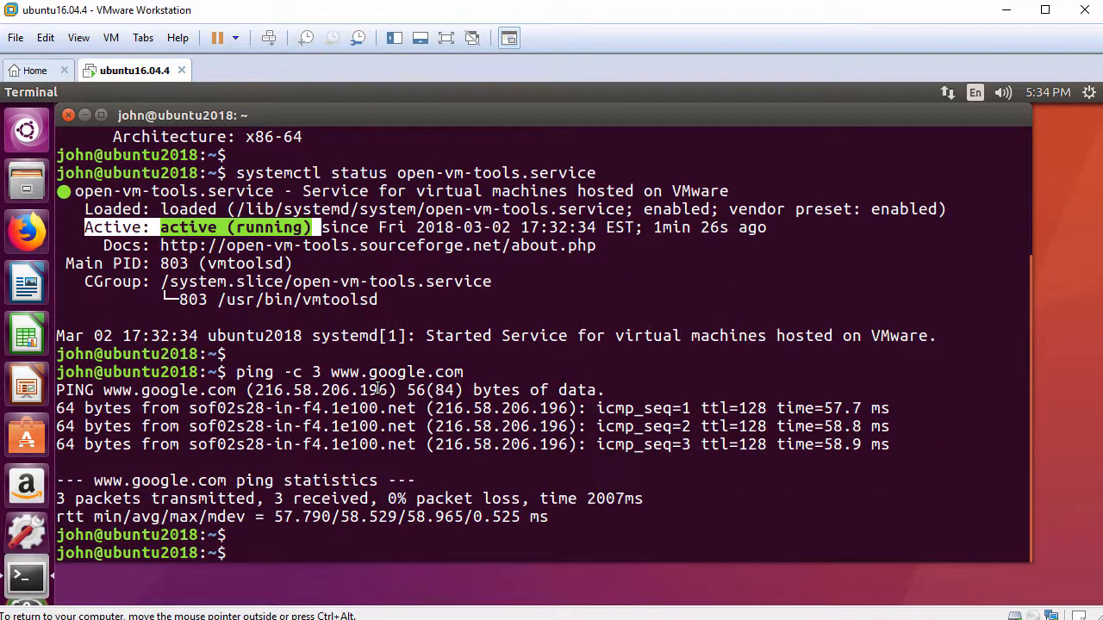
click(69, 115)
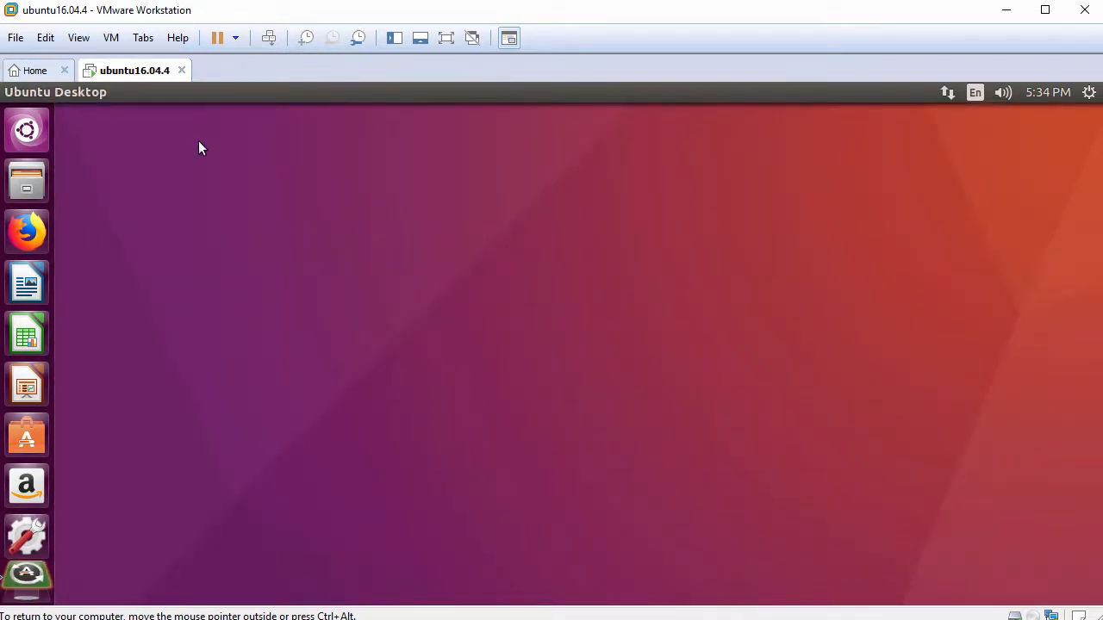
- Change the desktop background to the Cielo estrellado starry-sky wallpaper and close the Appearance settings
right_click(411, 177)
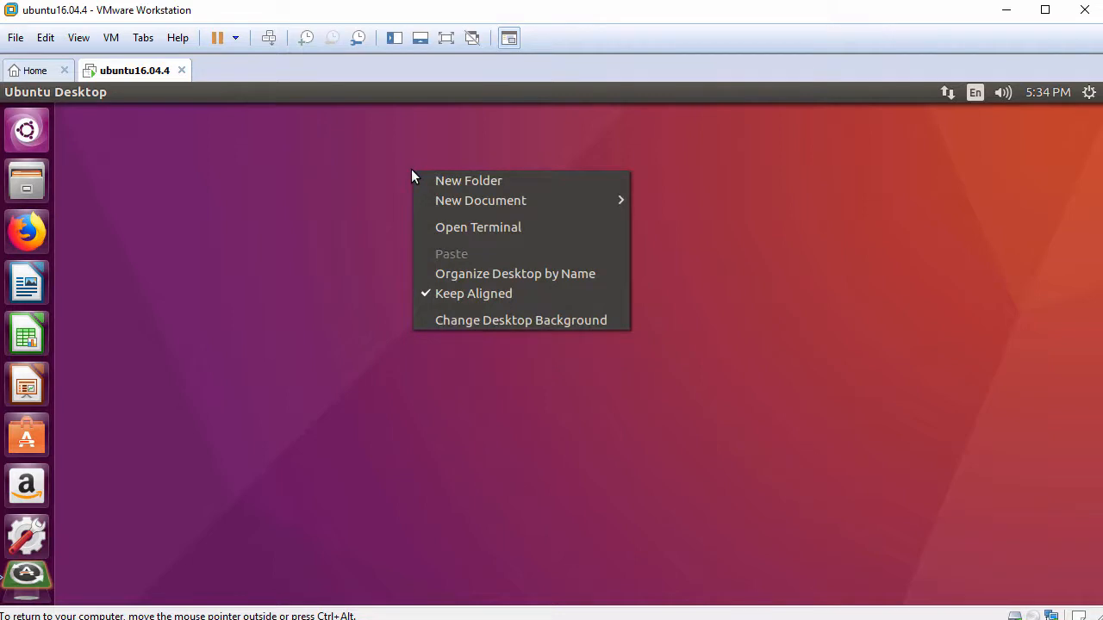
click(535, 320)
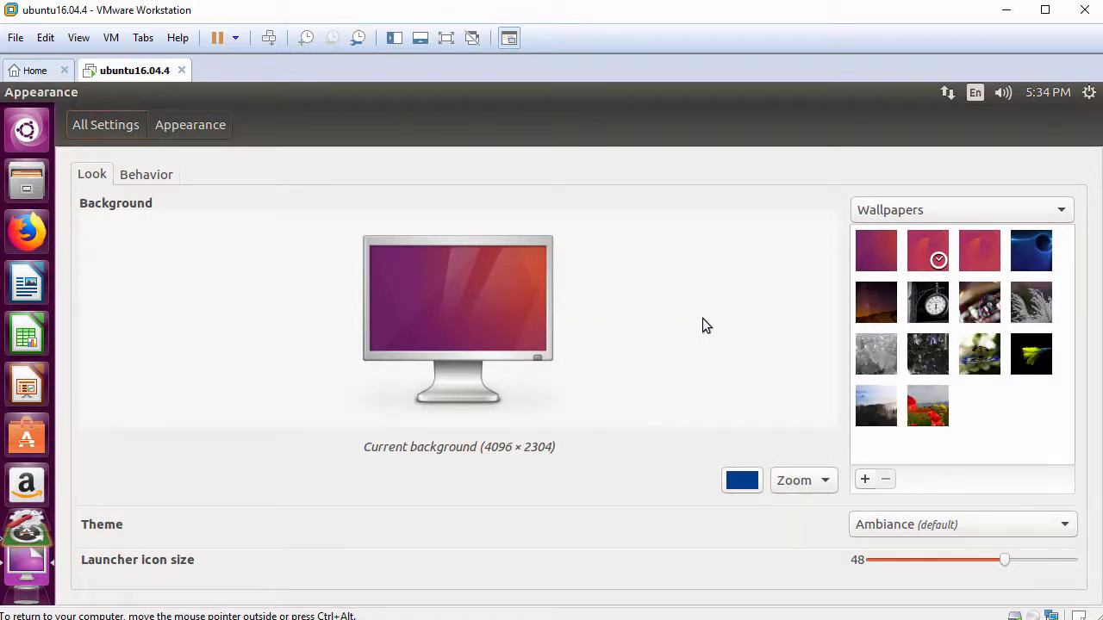
click(880, 309)
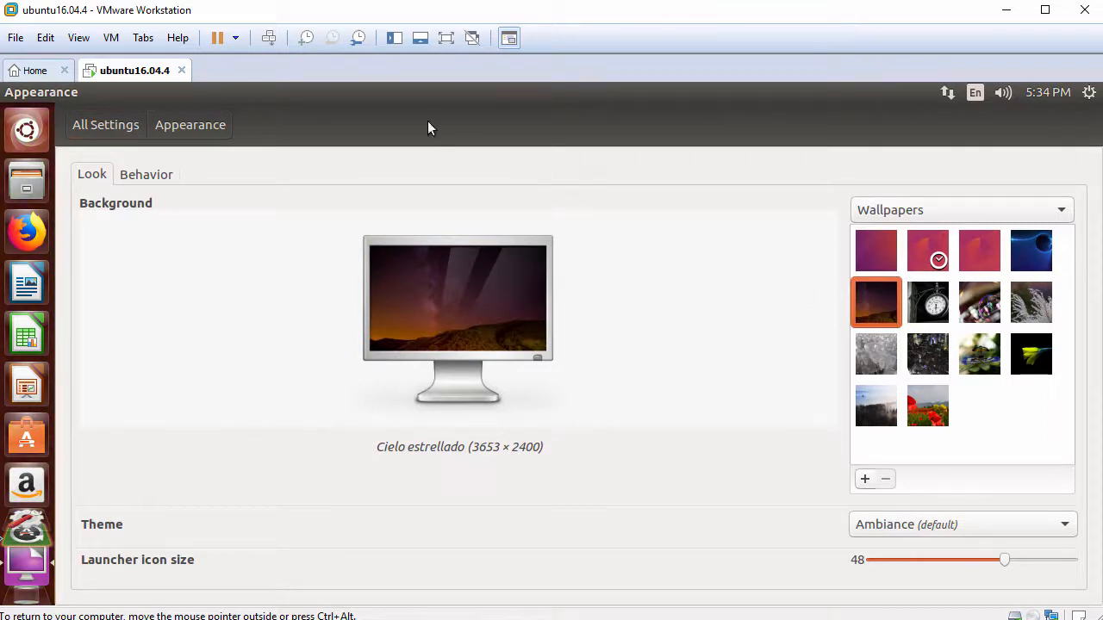
click(11, 92)
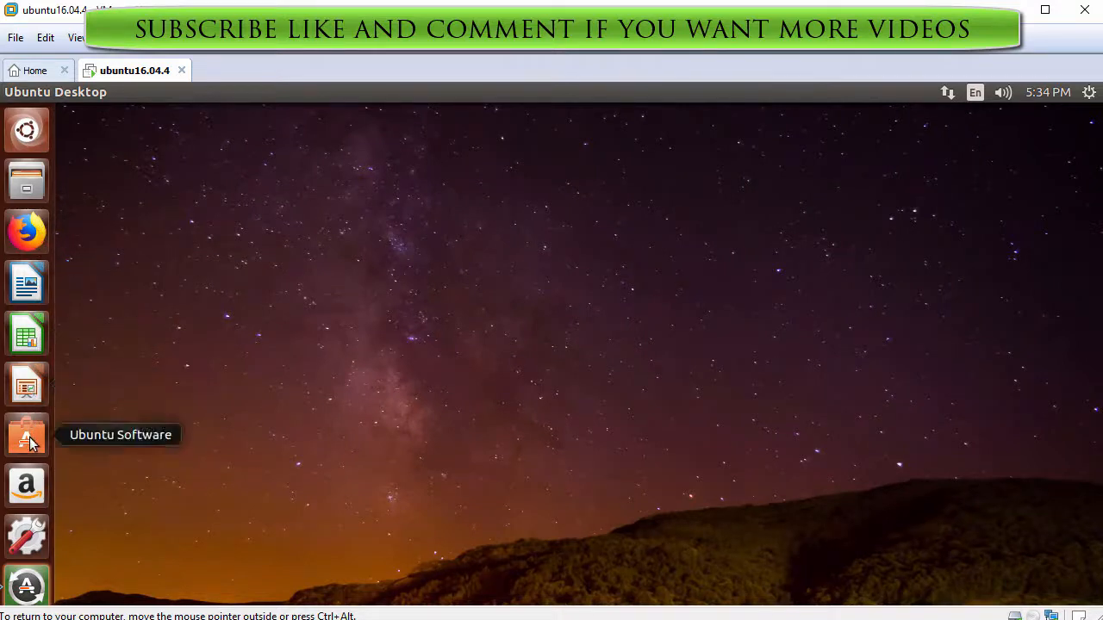
click(27, 535)
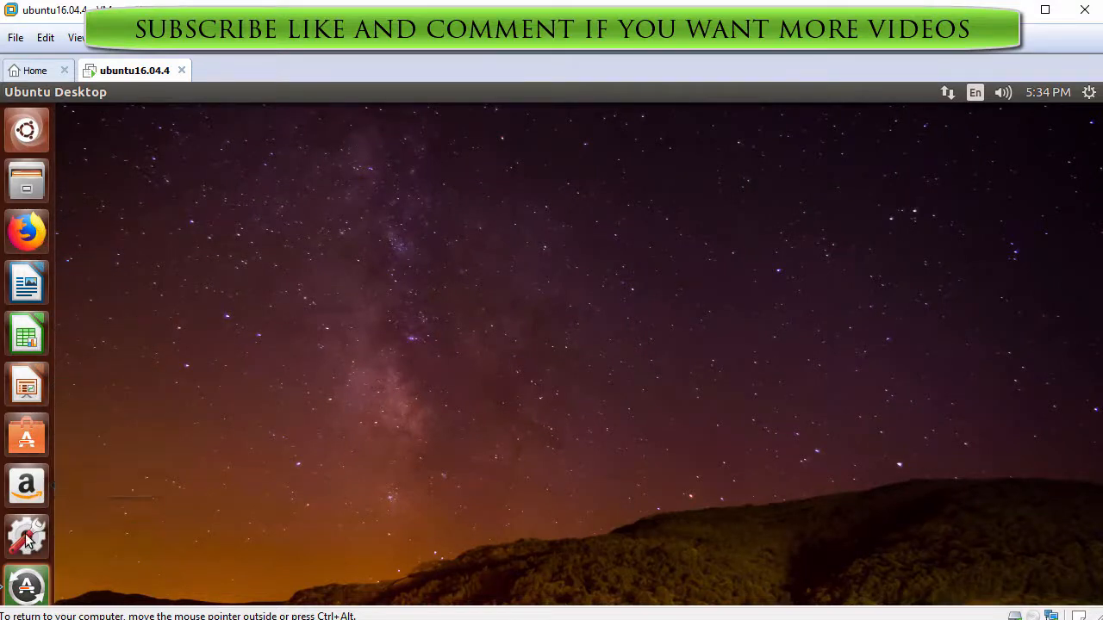